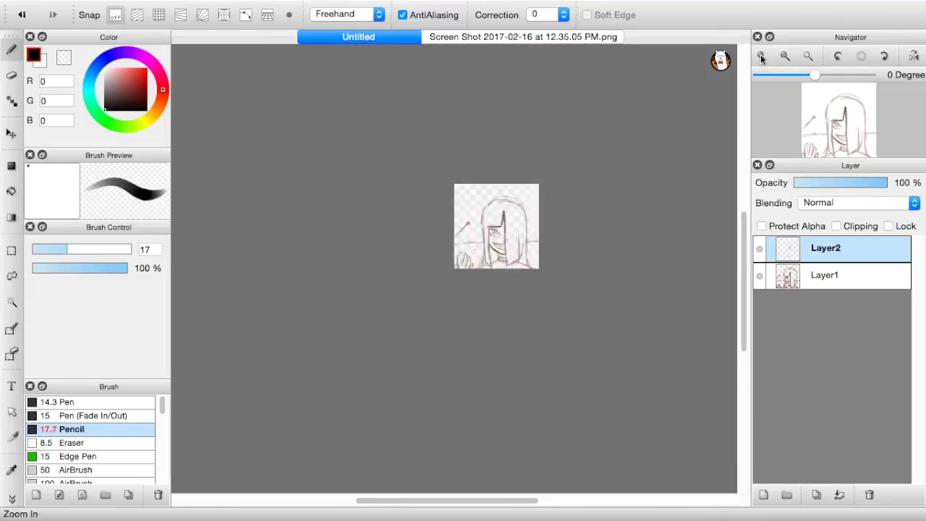
- Ink the smiling mouth and jaw line over the sketch on Layer2 with the Pencil at size 17
left_click(762, 57)
left_click(762, 57)
left_click(762, 57)
left_click_drag(336, 252, 467, 283)
left_click_drag(346, 253, 398, 315)
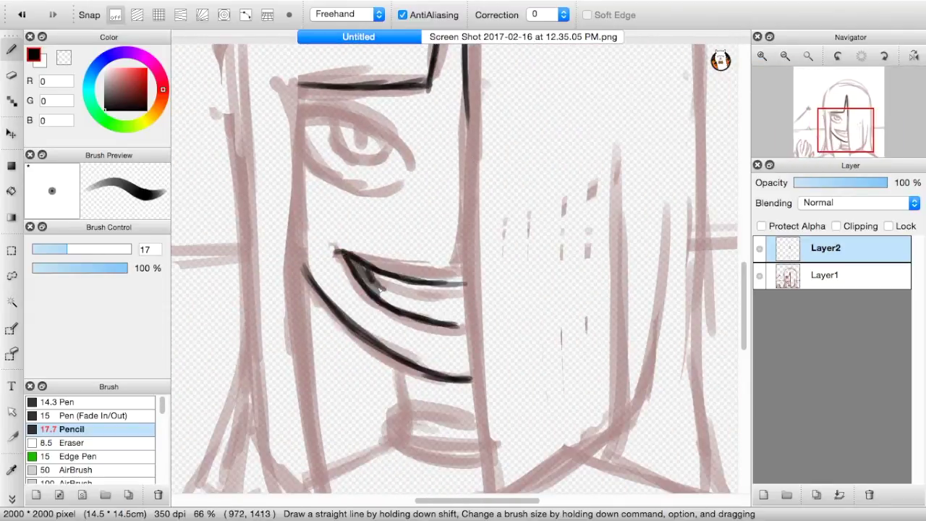
- Ink the visible eye over the sketch, including its eyelids, lash and iris
key("e")
left_click(14, 52)
mouse_move(414, 168)
left_mouse_down()
mouse_move(304, 114)
mouse_move(262, 117)
left_mouse_up()
left_click_drag(297, 119, 361, 184)
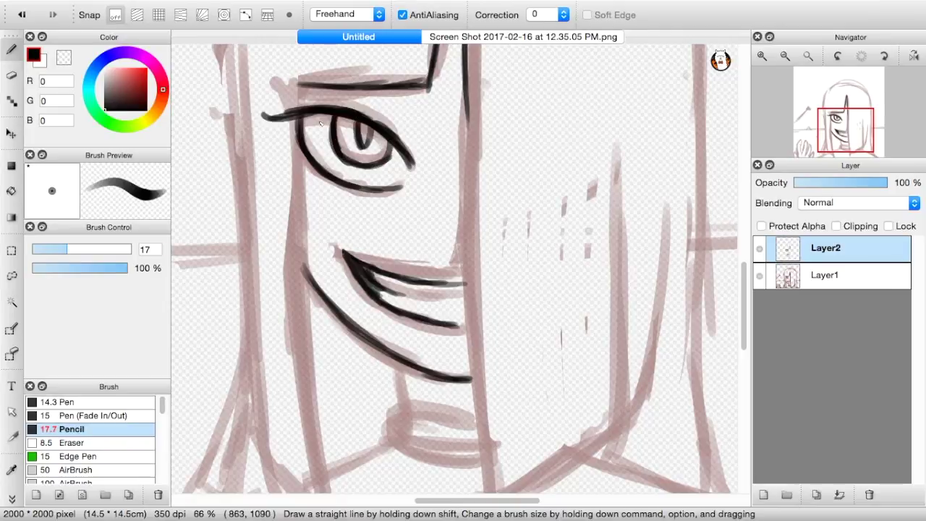
- Ink the finger outlines of the raised hand, erasing and redrawing the uneven strokes
scroll(320, 124, "down", 5)
scroll(320, 124, "left", 8)
left_click_drag(321, 228, 333, 339)
left_click(16, 77)
left_click_drag(331, 284, 336, 344)
left_click(13, 51)
left_click_drag(330, 262, 338, 335)
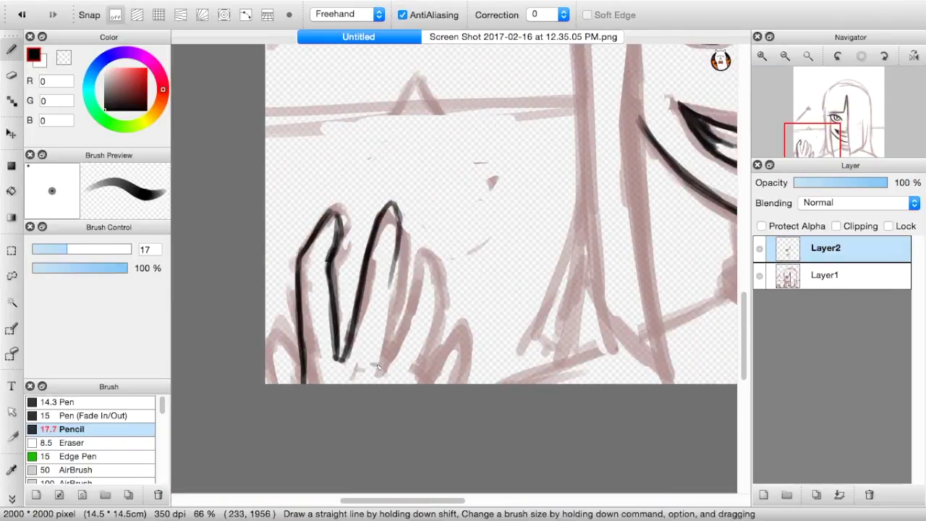
left_click_drag(442, 274, 414, 369)
key("e")
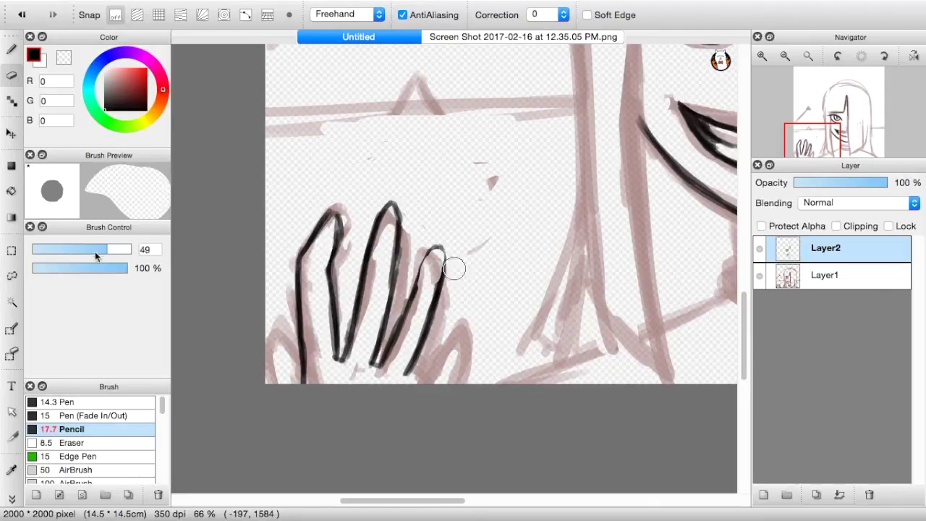
key("b")
left_click_drag(336, 216, 331, 295)
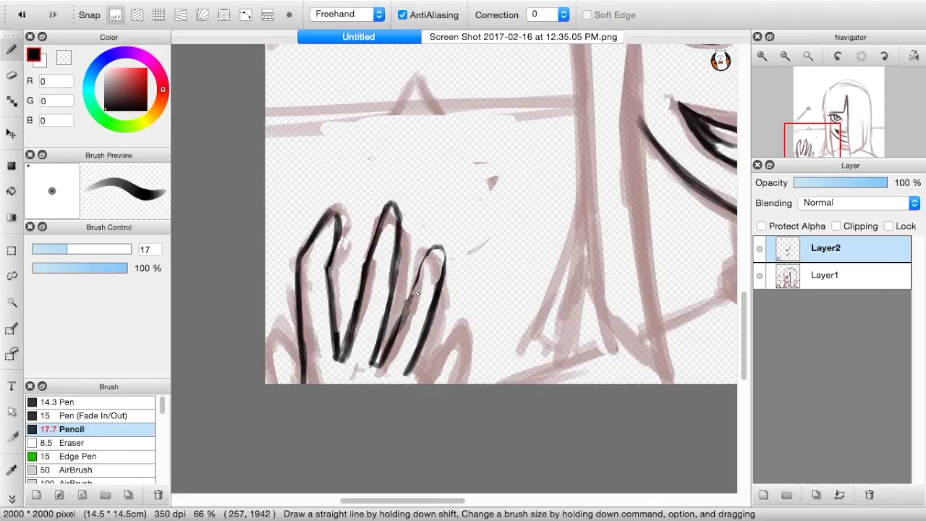
- Ink the neck, the turtleneck collar and both shoulder lines over the sketch
scroll(405, 249, "right", 10)
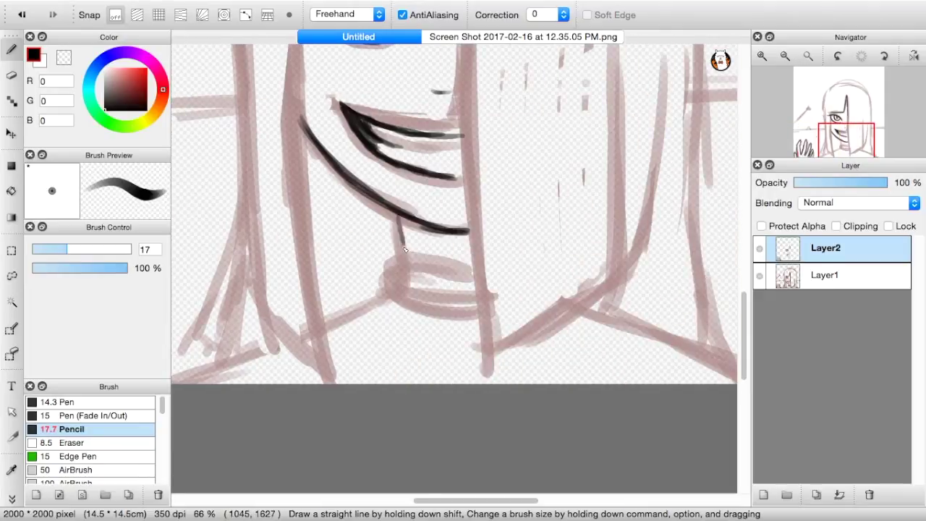
left_click_drag(429, 297, 481, 298)
left_click_drag(410, 265, 409, 285)
left_click_drag(447, 499, 415, 499)
mouse_move(291, 383)
left_mouse_down()
mouse_move(420, 340)
mouse_move(532, 289)
left_mouse_up()
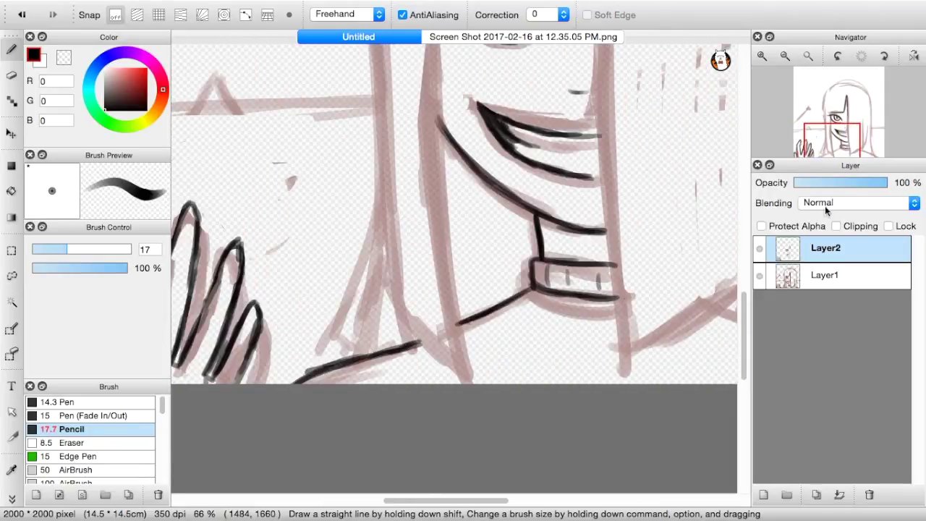
left_click(866, 148)
left_click_drag(392, 289, 580, 367)
- Ink the hair lock beside the visible side of the face, tracing its inner and outer edges
scroll(470, 311, "up", 10)
scroll(470, 311, "left", 8)
left_click_drag(304, 174, 307, 297)
scroll(317, 454, "down", 10)
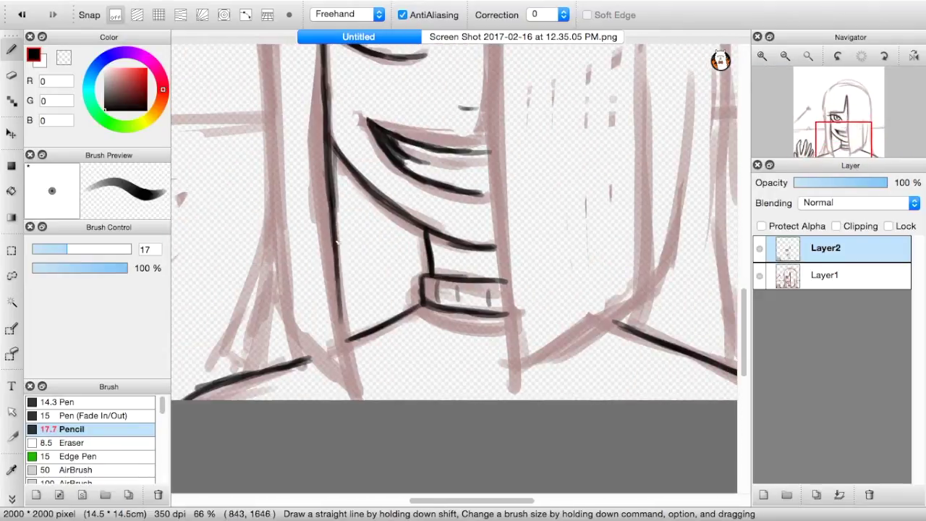
left_click_drag(254, 322, 275, 201)
left_click_drag(841, 142, 840, 117)
left_click_drag(282, 102, 297, 311)
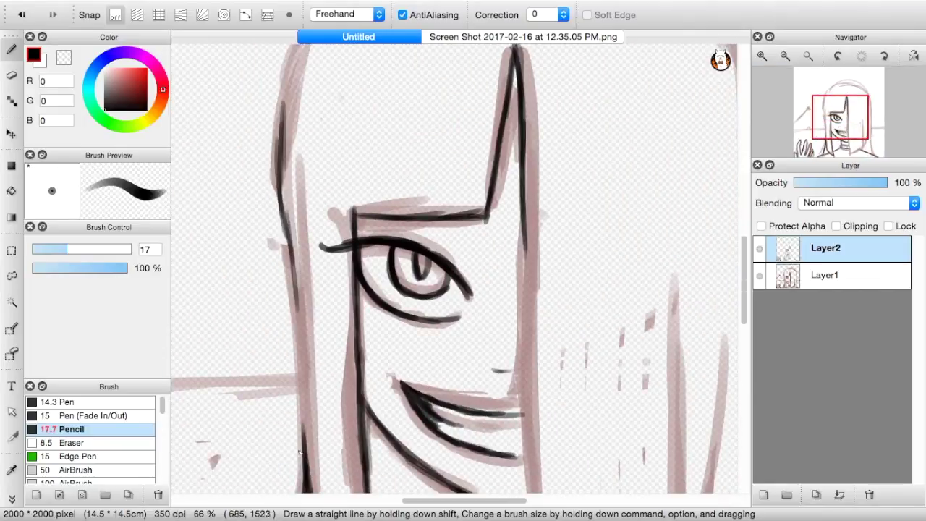
- Ink the lower edge of the large hair section and its long vertical edge across the face, cleaning up with the Eraser
scroll(295, 260, "down", 10)
left_click_drag(505, 289, 369, 376)
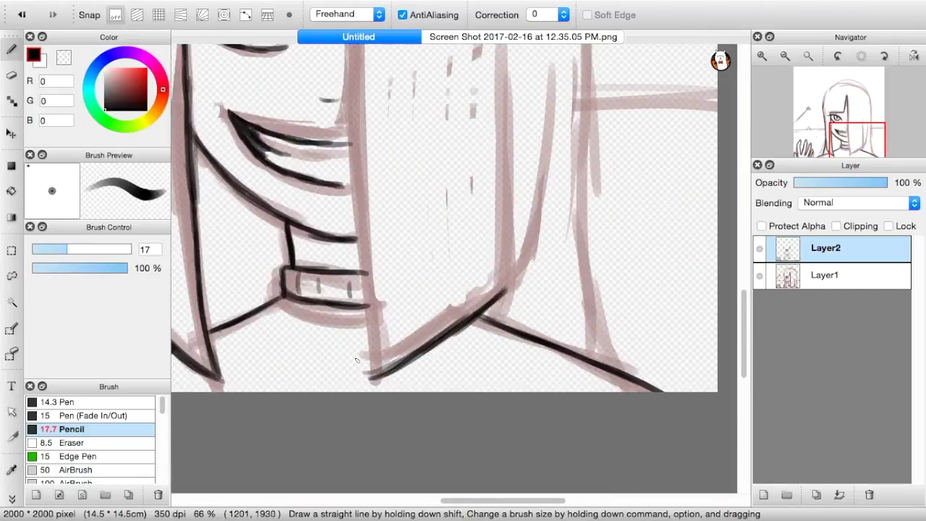
scroll(359, 214, "up", 8)
key("e")
left_click_drag(356, 468, 350, 378)
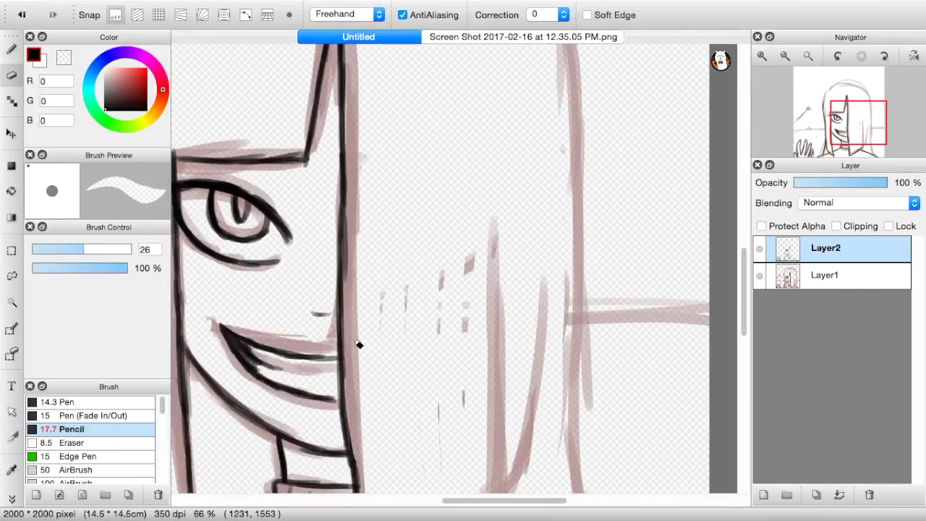
- Ink the inner strand lines and the lower outer strands on the far side of the hair
key("b")
left_click_drag(497, 249, 502, 386)
left_click_drag(858, 126, 860, 138)
left_click_drag(511, 195, 457, 402)
left_click_drag(465, 170, 467, 389)
left_click_drag(517, 333, 535, 416)
- Ink the outer side of the hair and the curved crown at the top of the head
scroll(362, 289, "up", 5)
scroll(361, 289, "left", 2)
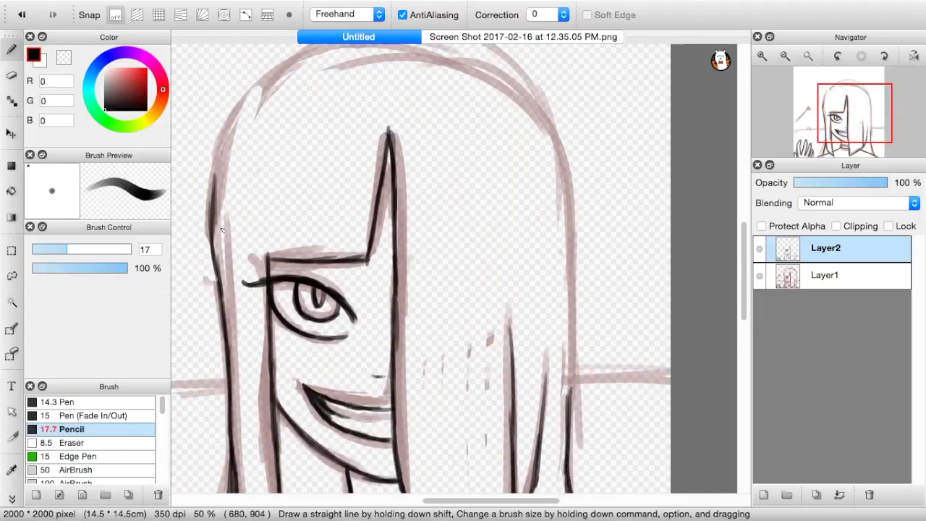
left_click_drag(566, 162, 568, 412)
scroll(362, 216, "up", 5)
left_click_drag(340, 152, 556, 248)
- Draw a straight horizon line on both sides of the character using the grid snap, and turn snapping off
left_click(808, 55)
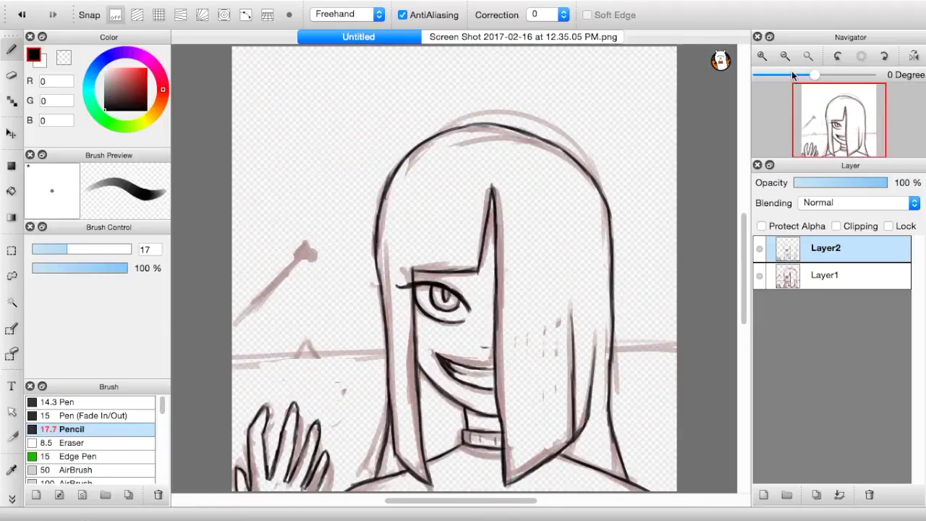
left_click(158, 14)
left_click_drag(375, 354, 233, 353)
left_click(116, 15)
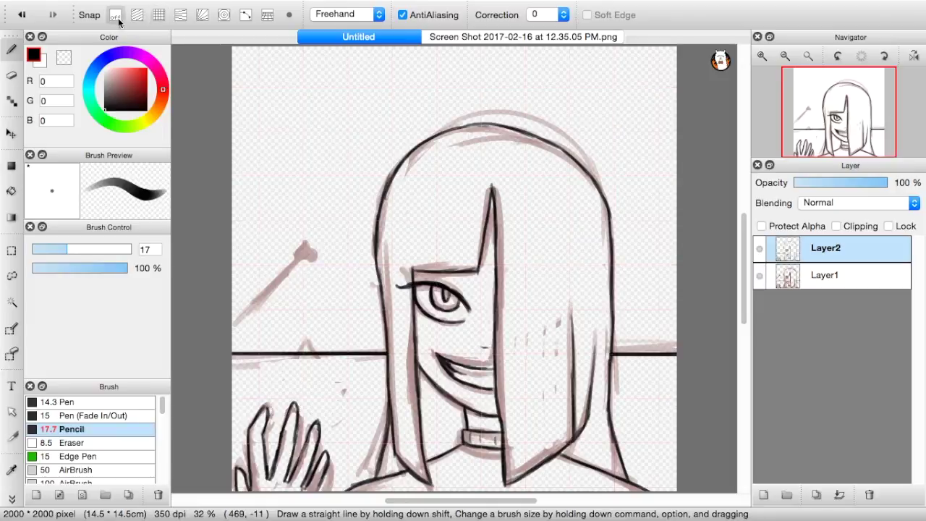
- Ink the small upside-down heart beside the character with the Pencil at size 8.5
left_click(762, 56)
left_click(816, 111)
left_click(49, 249)
left_click(762, 56)
left_click(761, 56)
left_click(808, 109)
left_click_drag(416, 181, 427, 258)
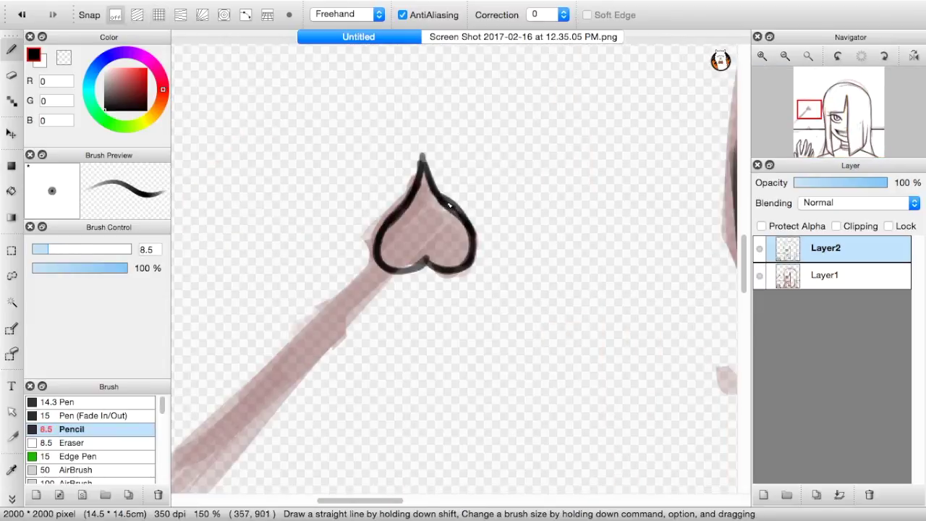
left_click_drag(449, 205, 423, 155)
left_click(808, 55)
left_click(202, 14)
left_click(290, 14)
left_click(311, 251)
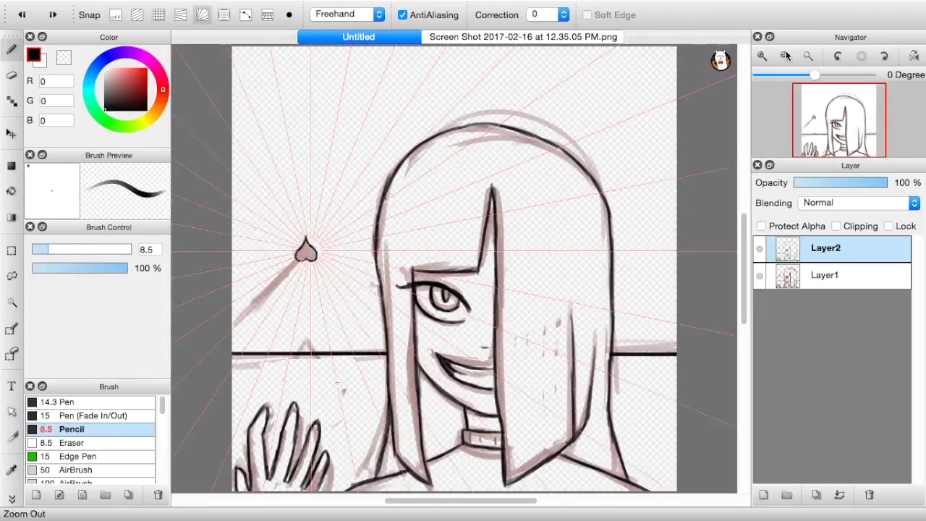
left_click(762, 56)
left_click(761, 56)
left_click(821, 128)
left_click(224, 14)
left_click(181, 14)
left_click(202, 14)
- Try to draw the sketched shaft below the floating heart with a curve snap placed along it
left_click(246, 14)
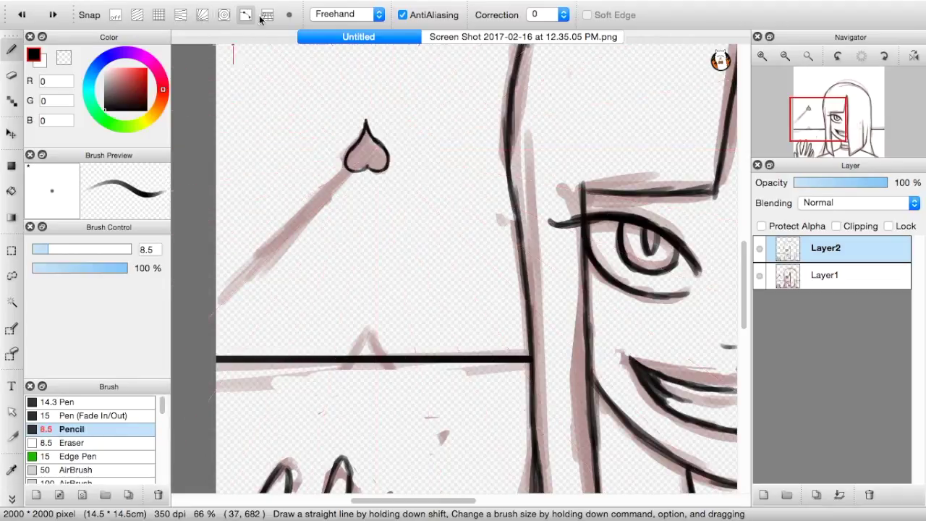
left_click(358, 158)
left_click(333, 186)
left_click(290, 231)
double_click(247, 280)
left_click_drag(271, 277, 361, 160)
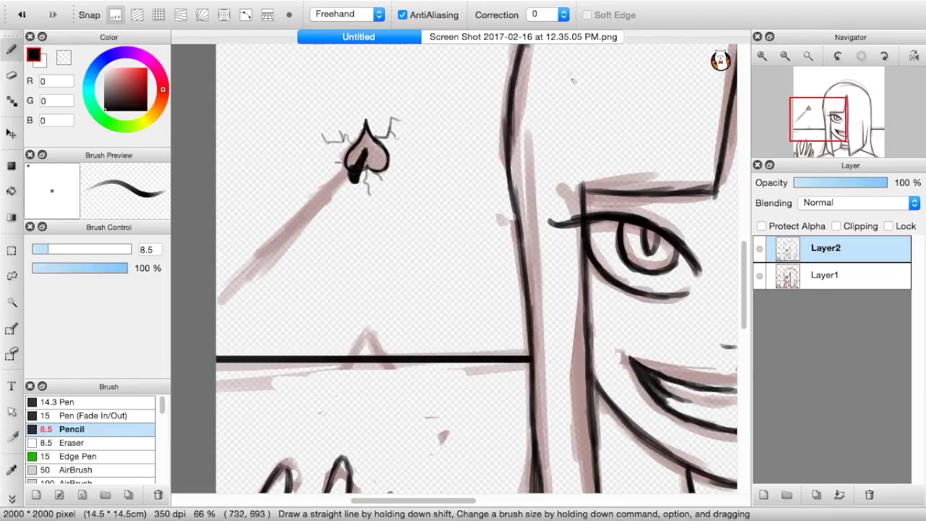
- Clean up the lines around the floating heart and its dark shard with the Eraser at size 6.9
left_click(808, 55)
left_click(763, 55)
left_click(763, 55)
left_click(764, 56)
left_click(763, 55)
left_click(814, 122)
left_click(12, 75)
left_click(54, 250)
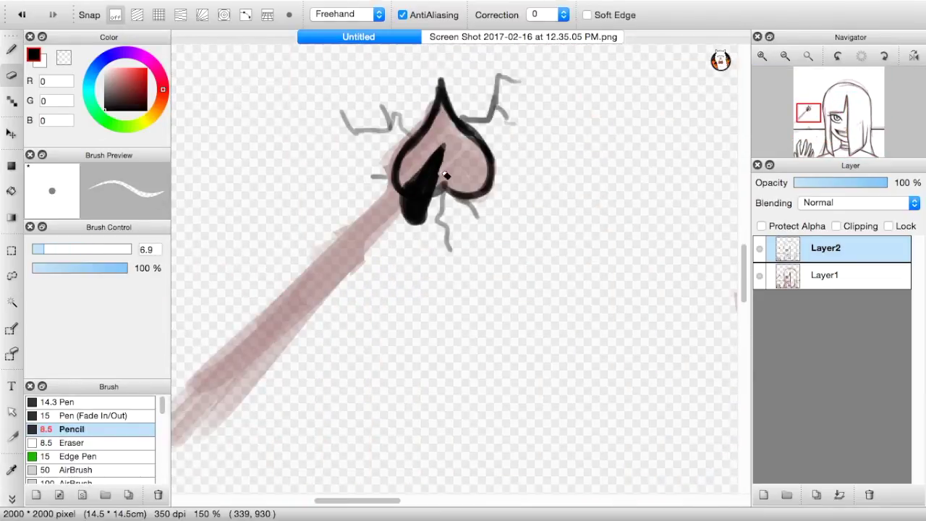
key("b")
- Paint dark brown over the upper hair outlines on Layer3 with the Pen at size 60
left_click(808, 56)
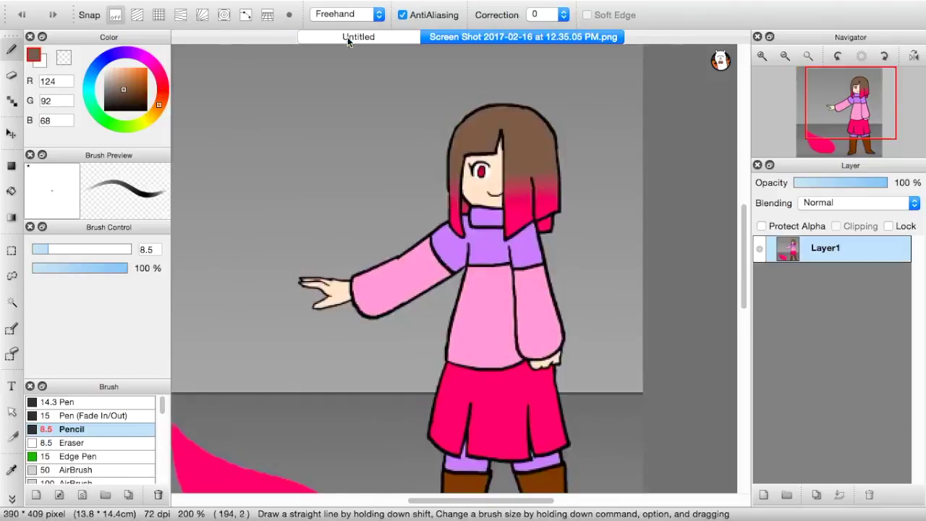
left_click(349, 40)
left_click(133, 101)
left_click(89, 249)
left_click(66, 402)
left_click(110, 249)
mouse_move(377, 269)
left_mouse_down()
mouse_move(396, 170)
mouse_move(452, 135)
left_mouse_up()
mouse_move(610, 297)
left_mouse_down()
mouse_move(576, 166)
mouse_move(441, 130)
left_mouse_up()
left_click_drag(372, 260, 390, 322)
- Paint crimson (RGB 138, 8, 60) over the lower hair outlines and strand lines on Layer3
left_click_drag(390, 356, 412, 327)
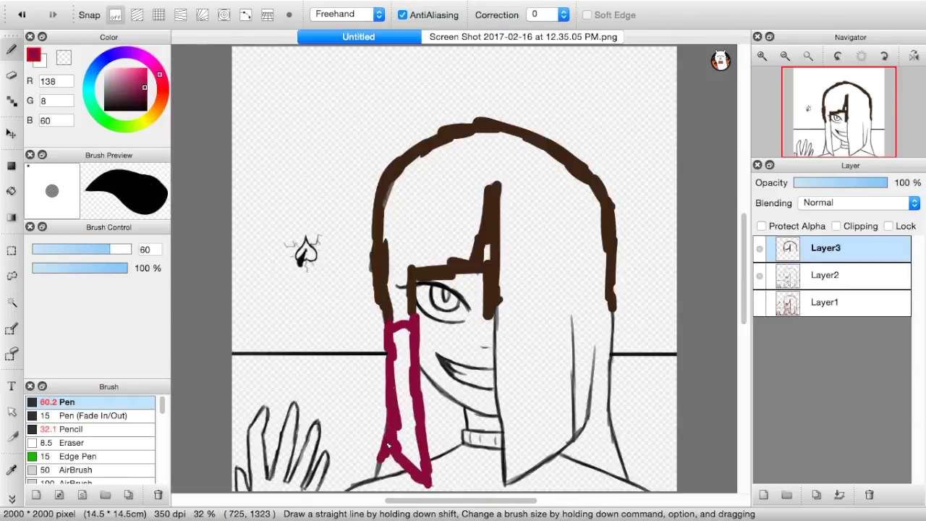
mouse_move(495, 302)
left_mouse_down()
mouse_move(549, 463)
mouse_move(570, 318)
left_mouse_up()
left_click_drag(611, 311, 622, 478)
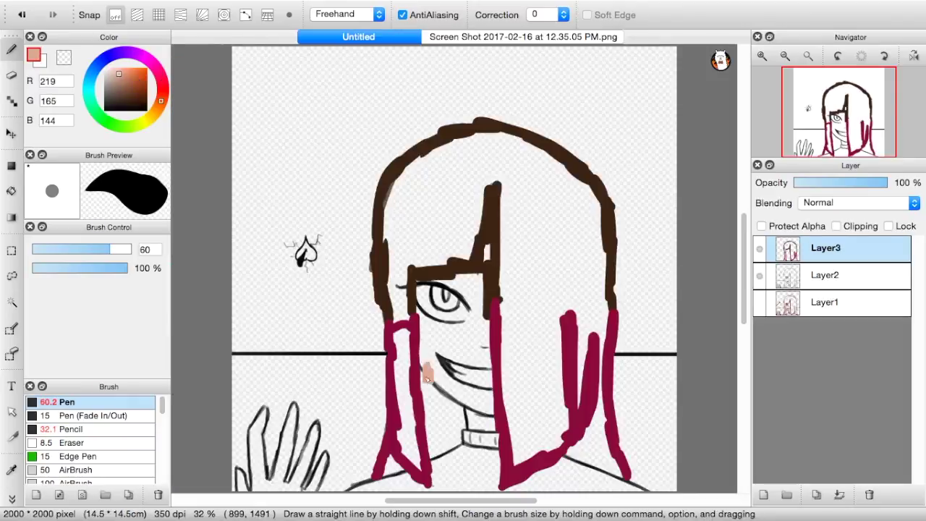
- Clip Layer3 to the line art and recolour the jaw, neck and hand outlines in peach (RGB 219, 165, 144)
left_click(836, 226)
left_click(763, 57)
left_click(763, 56)
left_click_drag(744, 269, 744, 320)
left_click_drag(398, 196, 491, 279)
left_click_drag(481, 499, 413, 499)
left_click_drag(333, 452, 491, 421)
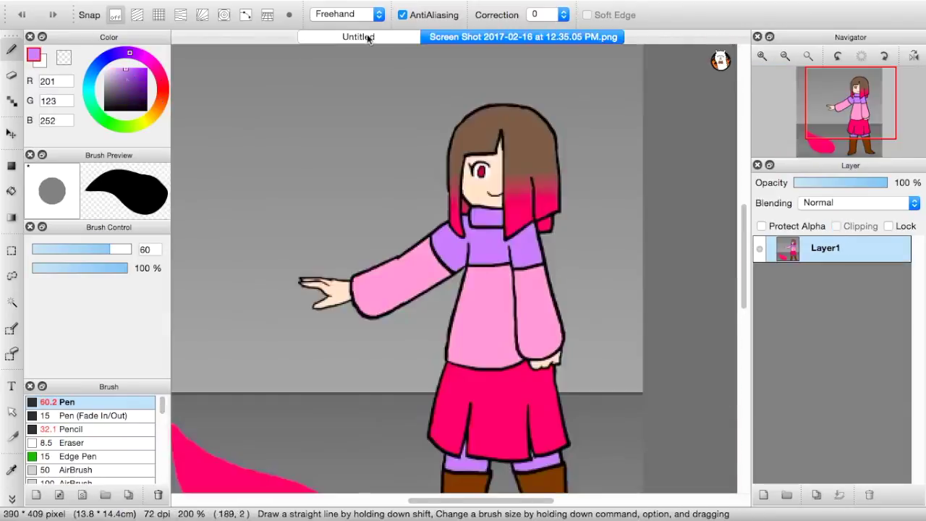
- Recolour the collar and shoulder outlines in dark purple (RGB 67, 41, 126)
left_click(367, 34)
left_click_drag(357, 396, 419, 370)
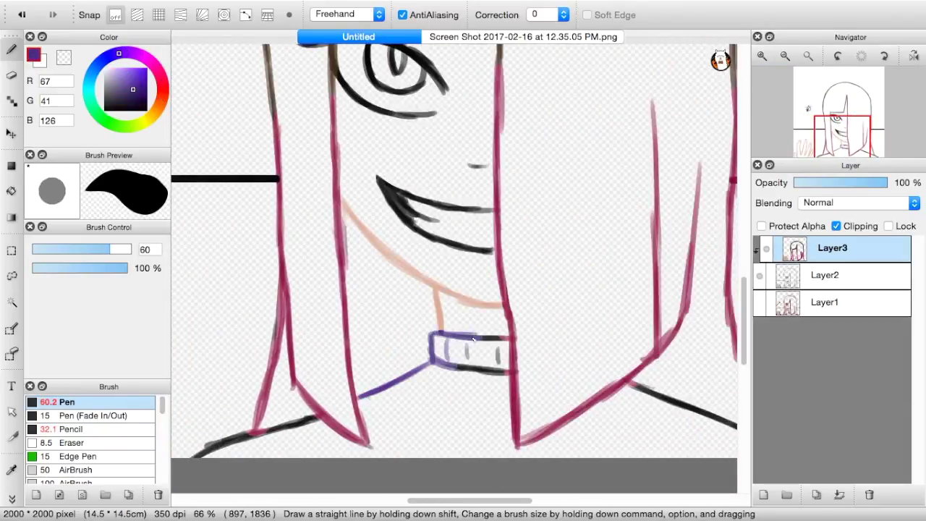
left_click_drag(434, 500, 507, 501)
left_click_drag(304, 381, 488, 457)
left_click_drag(507, 500, 449, 501)
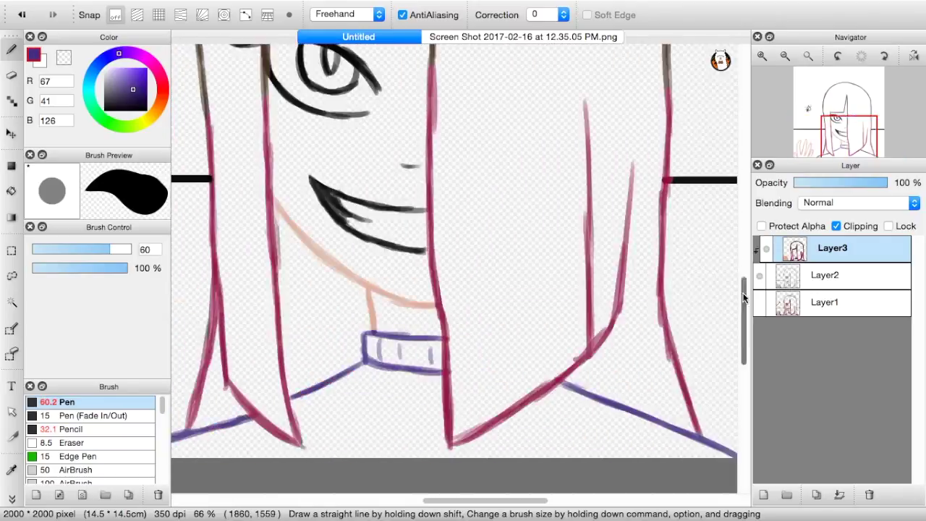
left_click_drag(745, 300, 745, 258)
left_click(106, 83)
left_click_drag(309, 377, 402, 443)
key("super+z")
- Lighten the small stroke inside the mouth and recolour the nose line in pale pink (RGB 236, 209, 198)
left_click(105, 88)
left_click_drag(340, 413, 366, 419)
right_click(311, 436)
left_click_drag(399, 364, 419, 365)
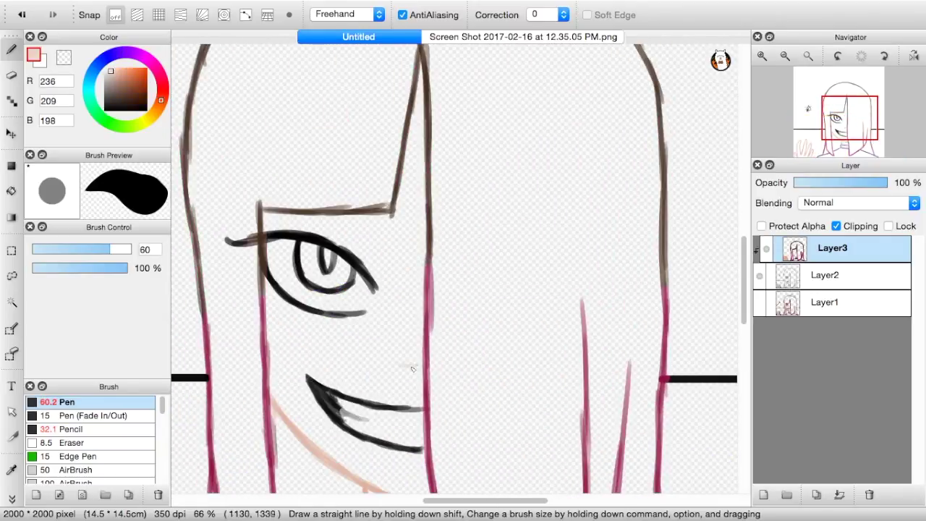
- Recolour the iris and pupil lines with a crimson sampled from the reference image, keeping the eyelids black
left_click(523, 37)
right_click(489, 178)
left_click(359, 37)
left_click_drag(297, 243, 354, 279)
left_click(269, 250, "alt")
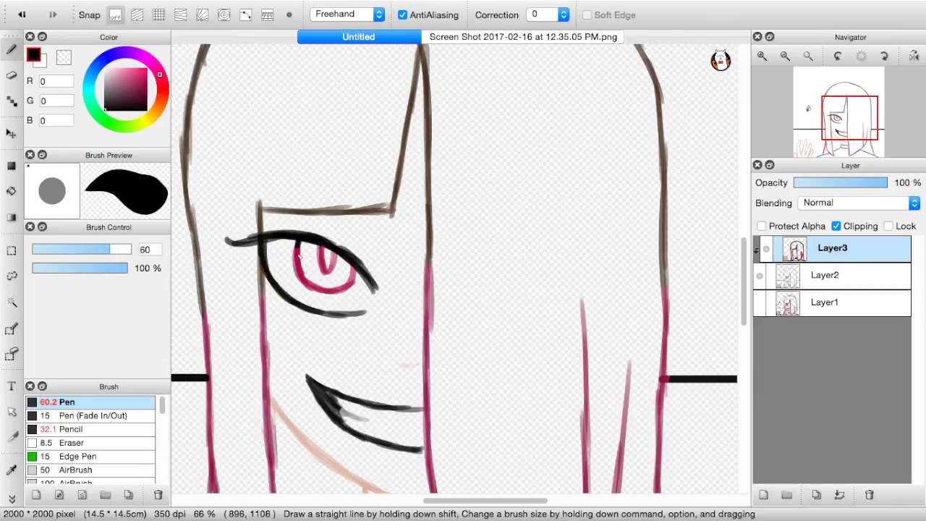
- Recolour the floating heart's outline in light grey and its shard in cyan
left_click(808, 109)
key("super+plus")
key("super+plus")
left_click(105, 75)
left_click_drag(440, 174, 398, 280)
left_click_drag(440, 174, 474, 246)
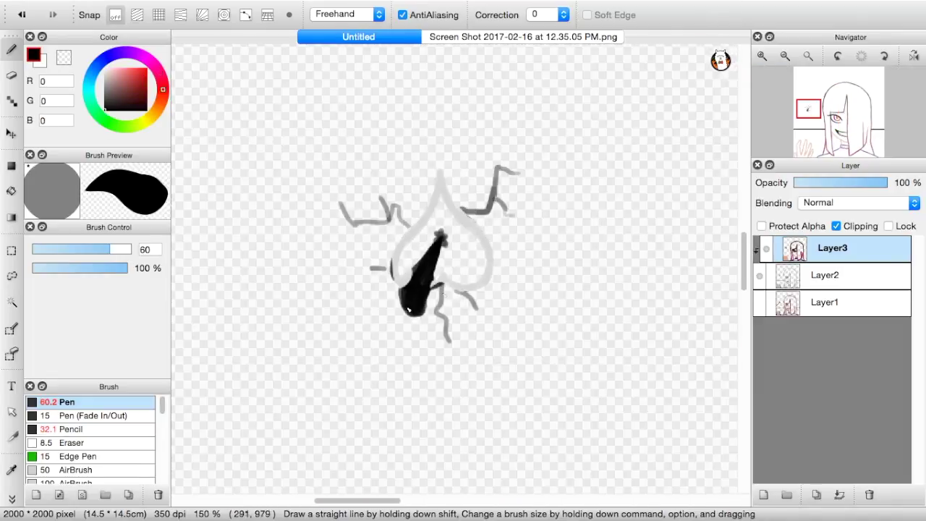
left_click_drag(403, 267, 413, 282)
- Merge the clipped colour layer into the Layer2 line art
left_click(808, 56)
mouse_move(839, 112)
left_mouse_down()
mouse_move(841, 126)
mouse_move(840, 117)
left_mouse_up()
key("super+e")
- Fill the background grey on Layer4 and the skin in RGB 255, 226, 197 on Layer3, sampling both colours from the reference image
left_click(523, 36)
left_click(449, 289, "alt")
left_click(359, 37)
left_click(830, 281)
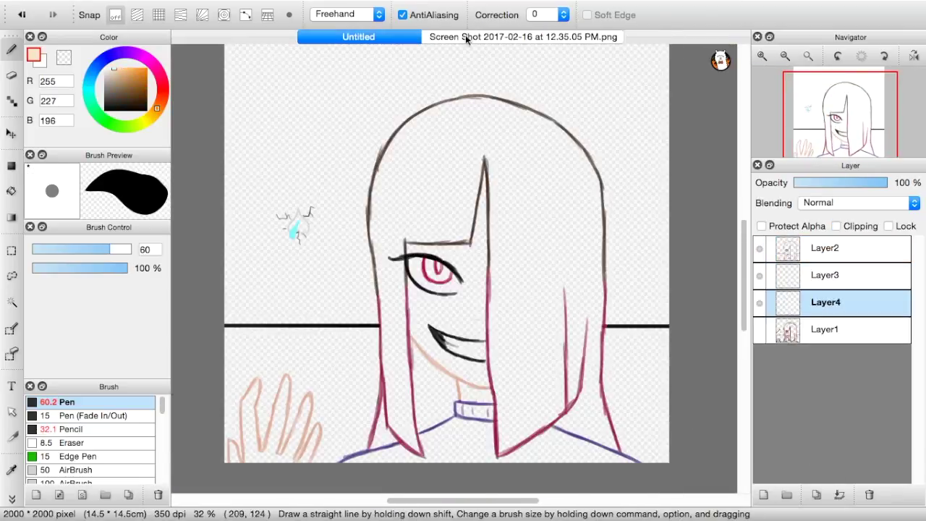
left_click(465, 35)
left_click(344, 39)
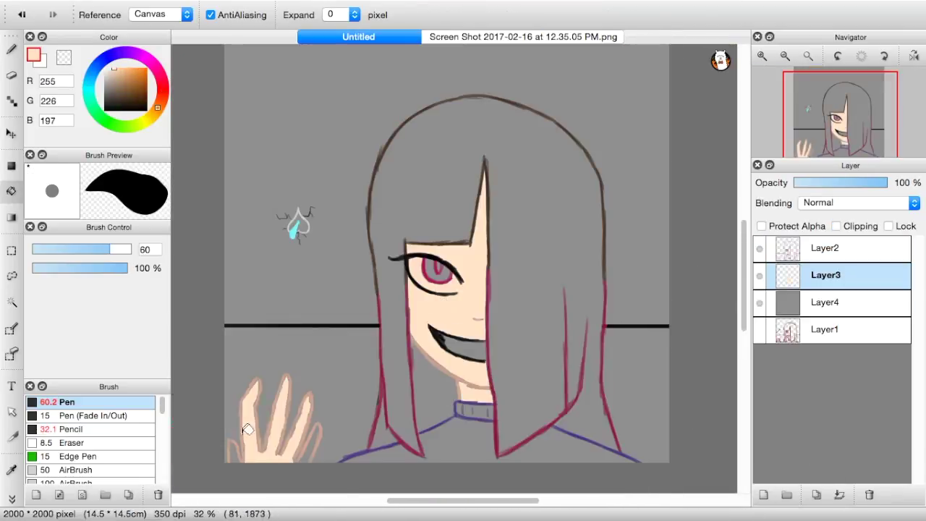
- Paint the unfilled gaps along the face and hand outlines in the skin colour with the Pen
key("b")
scroll(499, 259, "up", 2)
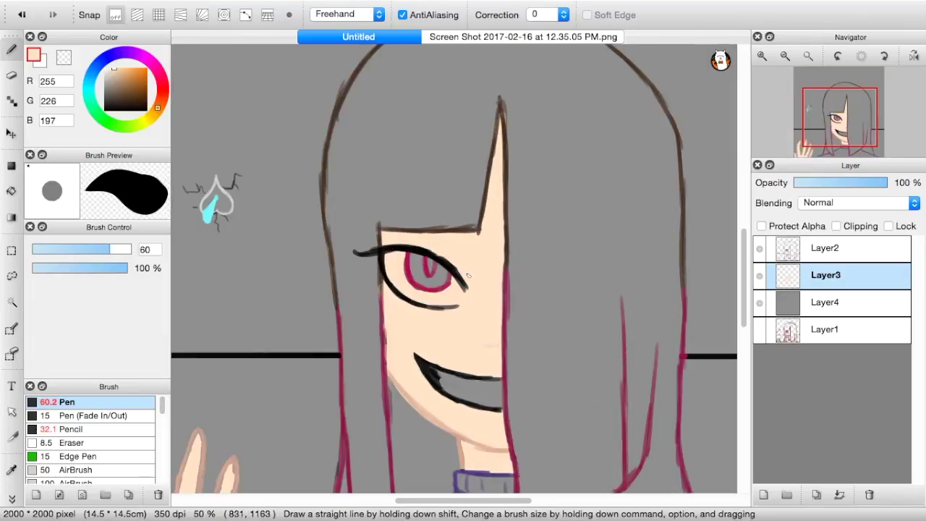
left_click(830, 146)
left_click(762, 56)
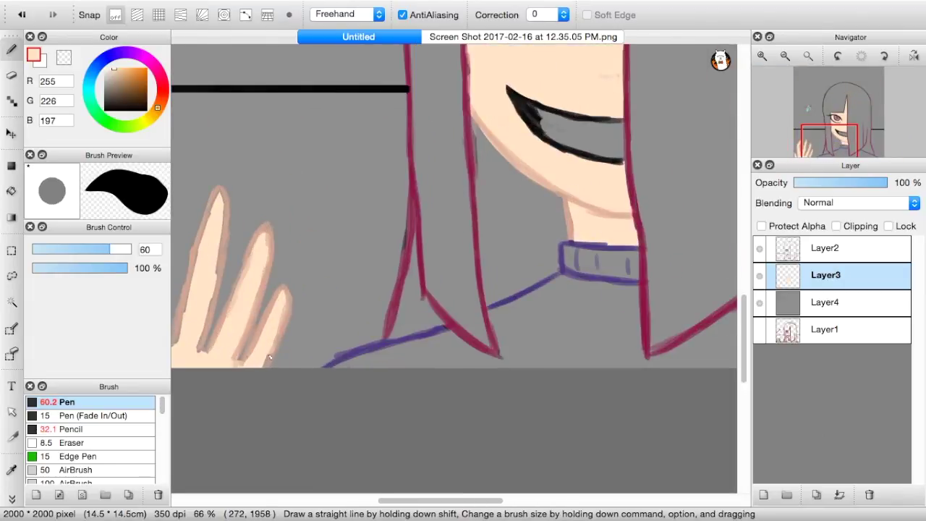
scroll(269, 358, "left", 5)
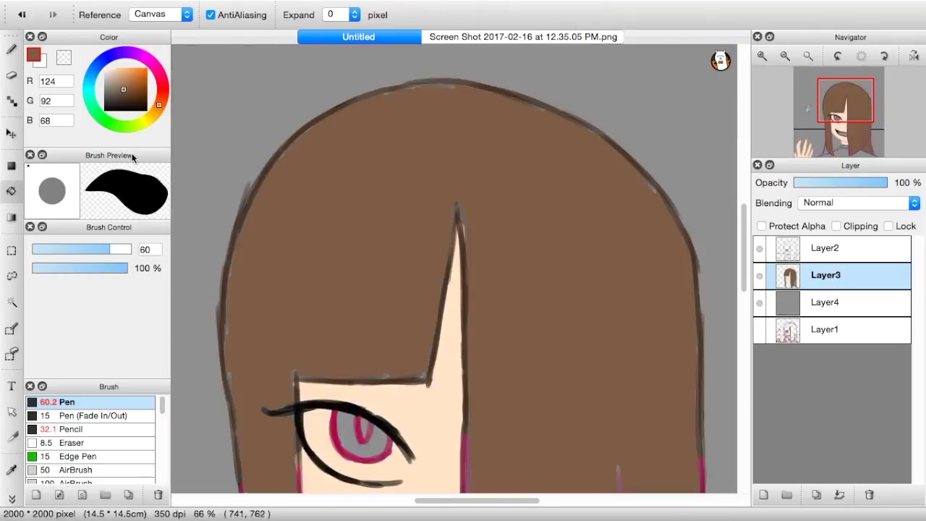
- Paint the unfilled gaps along the outline of the brown hair with the Pen in RGB 124, 92, 68
key("b")
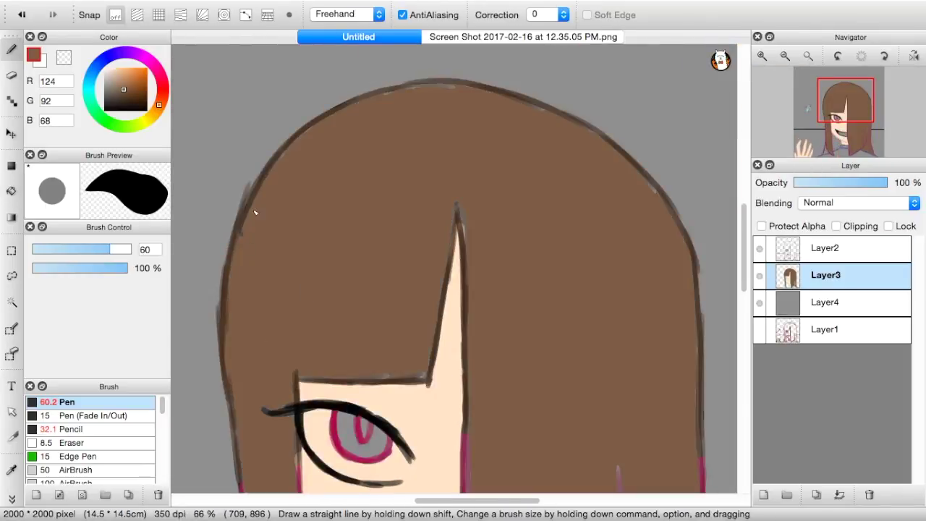
scroll(284, 194, "down", 5)
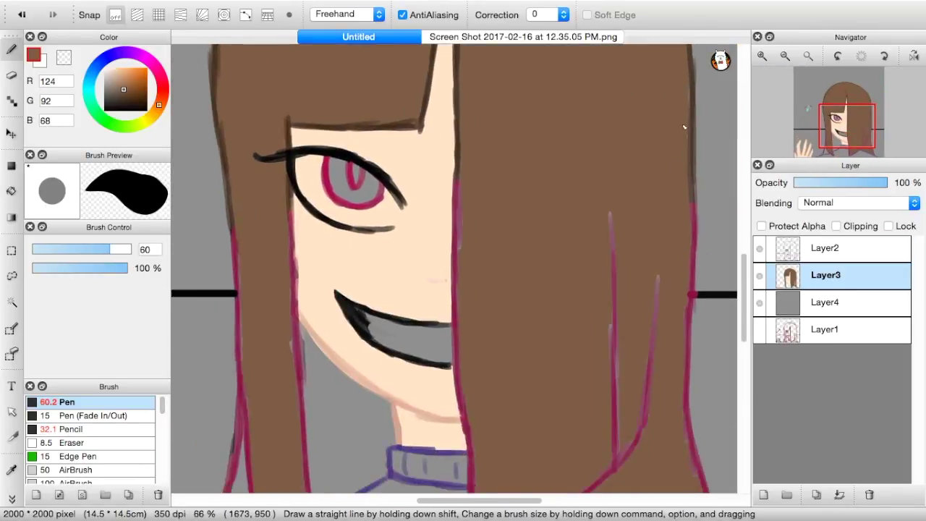
scroll(458, 349, "up", 5)
left_click_drag(614, 178, 659, 244)
- Sample hot pink RGB 255, 0, 104 from the reference image and paint the lower left hair lock and the hair behind the neck
left_click(523, 37)
right_click(463, 232)
left_click(359, 37)
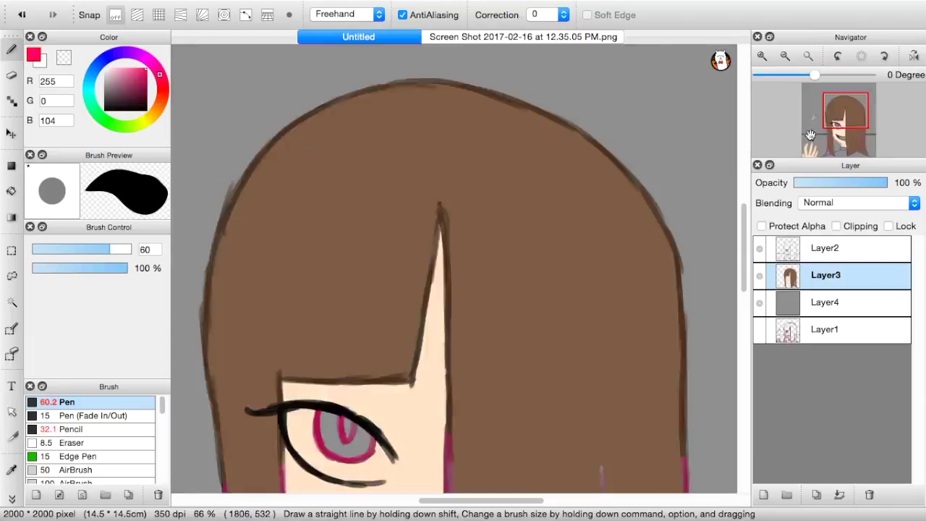
scroll(362, 253, "down", 8)
mouse_move(262, 427)
left_mouse_down()
mouse_move(209, 306)
mouse_move(320, 370)
mouse_move(368, 286)
mouse_move(430, 334)
mouse_move(337, 215)
left_mouse_up()
scroll(217, 311, "left", 2)
- Paint the lower half of the large hair section covering the face in the same hot pink, down to its tips
left_click_drag(521, 69, 557, 74)
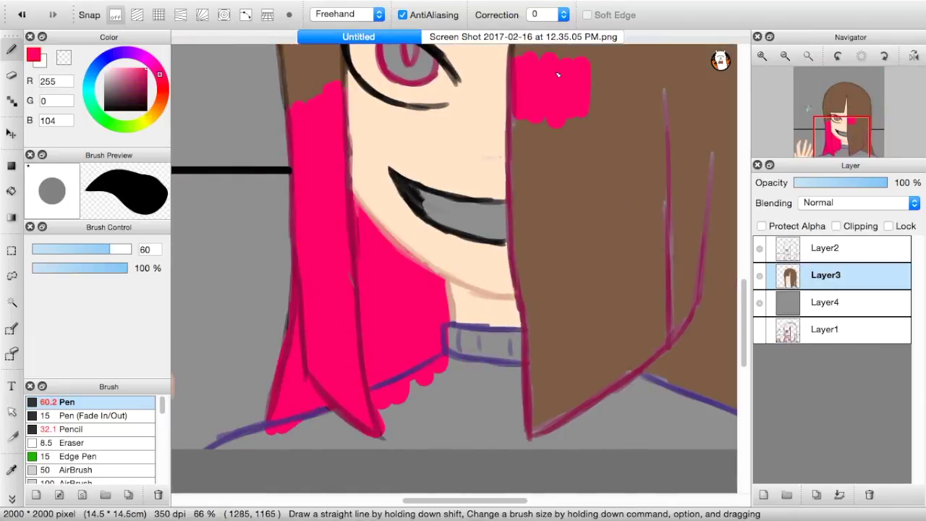
scroll(558, 75, "right", 5)
mouse_move(467, 332)
left_mouse_down()
mouse_move(372, 382)
mouse_move(465, 161)
mouse_move(550, 296)
left_mouse_up()
left_click_drag(362, 122, 342, 200)
left_click_drag(743, 322, 744, 305)
mouse_move(390, 311)
left_mouse_down()
mouse_move(554, 180)
mouse_move(562, 192)
left_mouse_up()
left_click_drag(855, 139, 852, 130)
mouse_move(369, 206)
left_mouse_down()
mouse_move(450, 215)
mouse_move(558, 207)
left_mouse_up()
- Paint the white of the eye and the teeth in white, RGB 255, 255, 255
left_click(106, 68)
left_click_drag(197, 190, 223, 224)
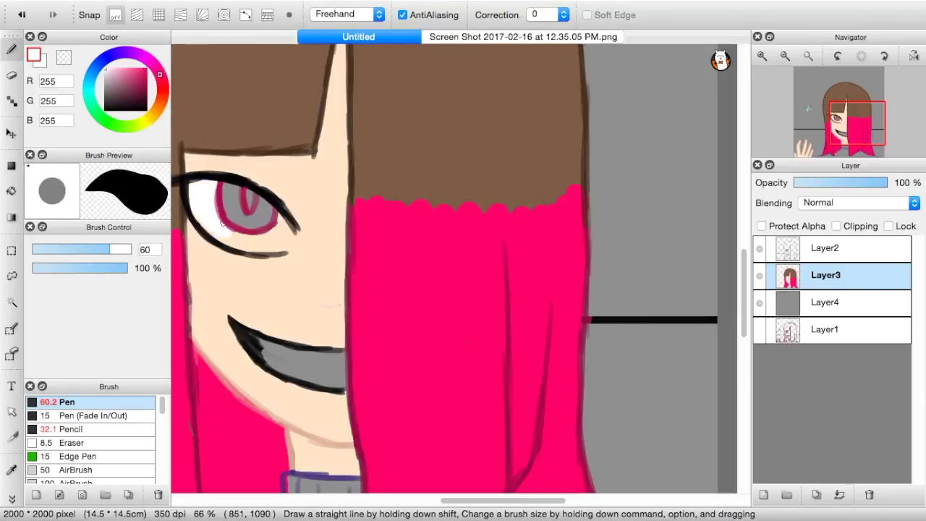
left_click_drag(246, 336, 340, 365)
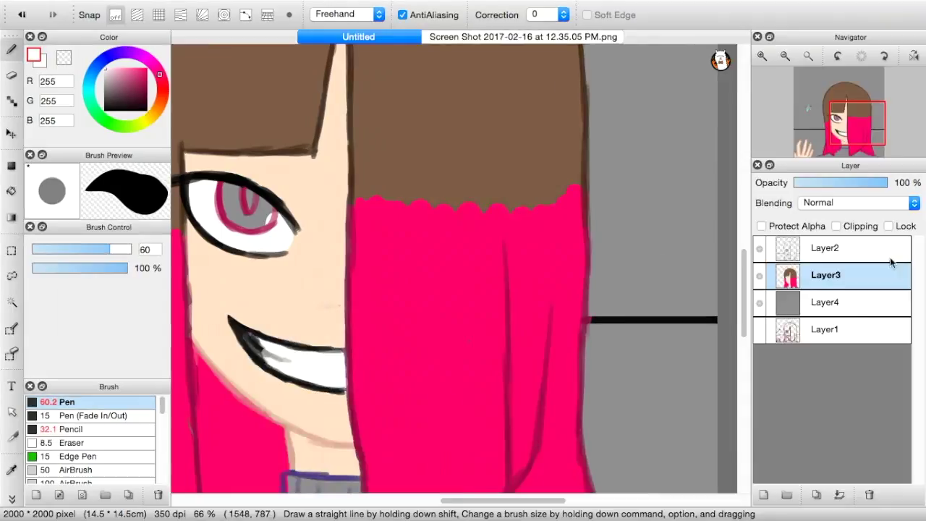
- Sample the iris red RGB 211, 0, 63 from the reference image and paint the iris with it
left_click(506, 37)
right_click(483, 173)
right_click(484, 171)
left_click(762, 56)
left_click(761, 56)
left_click(762, 56)
left_click(762, 55)
left_click(762, 56)
left_click_drag(851, 103, 855, 90)
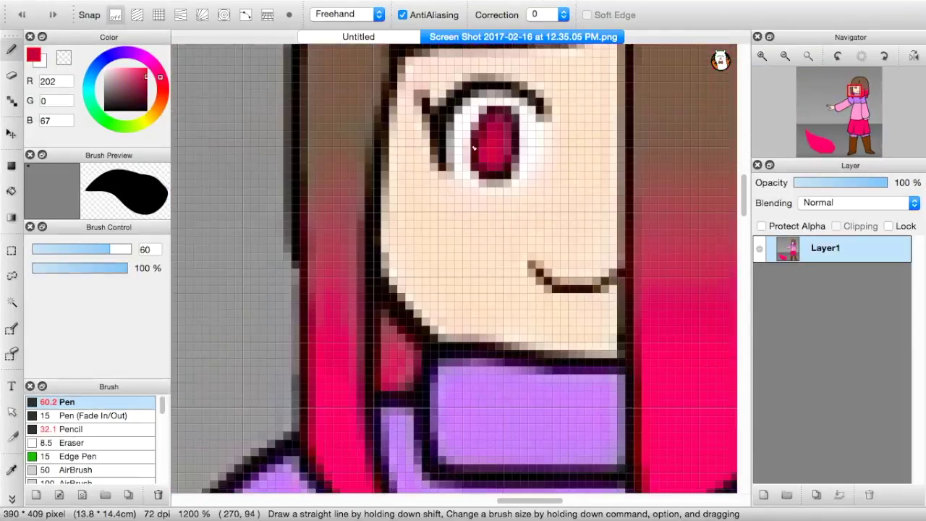
right_click(497, 146)
left_click(358, 37)
left_click_drag(247, 222, 269, 225)
- Sample purple RGB 201, 123, 251 from the reference image and paint the sweater and its collar
left_click(523, 37)
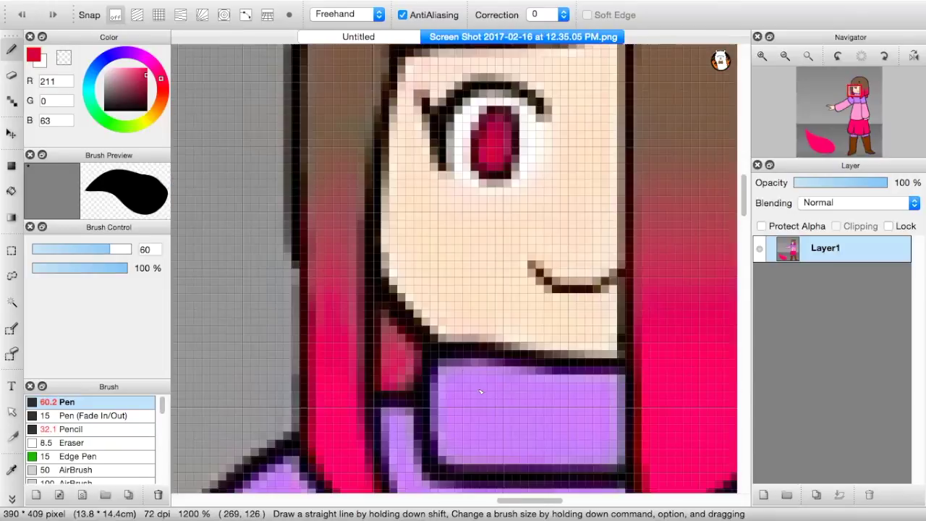
right_click(482, 393)
left_click(358, 37)
left_click(785, 56)
left_click_drag(856, 123, 823, 141)
left_click_drag(420, 370, 478, 360)
left_click_drag(535, 332, 632, 295)
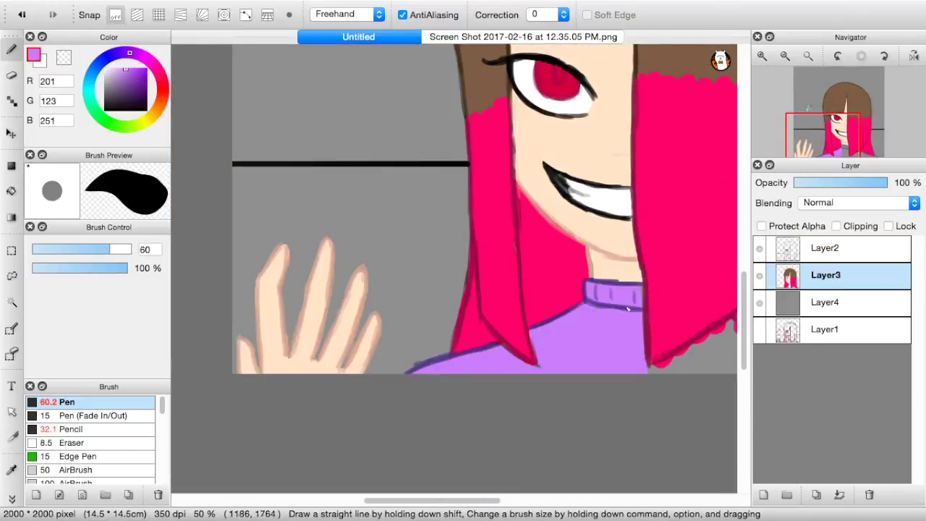
left_click_drag(432, 500, 482, 501)
left_click_drag(456, 369, 499, 344)
- Paint the body of the floating heart white
left_click(761, 56)
left_click_drag(848, 142, 817, 120)
left_click(761, 56)
left_click(106, 70)
left_click(808, 55)
- Select the wall area on Layer2 and shade it with the AirBrush in light grey RGB 199, 199, 199, getting lighter towards the floor
left_click(523, 37)
left_click(808, 56)
right_click(253, 314)
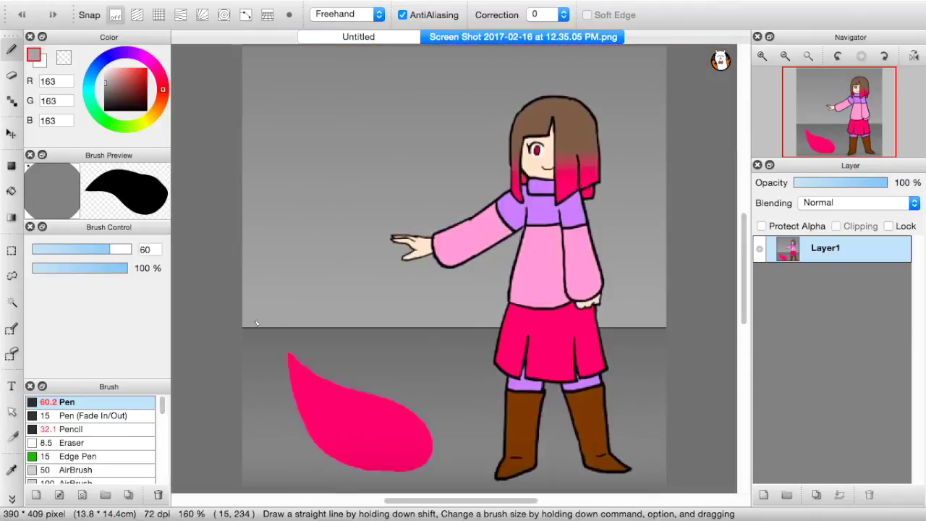
left_click(358, 37)
right_click(260, 109)
left_click(106, 77)
double_click(825, 249)
left_click(520, 391)
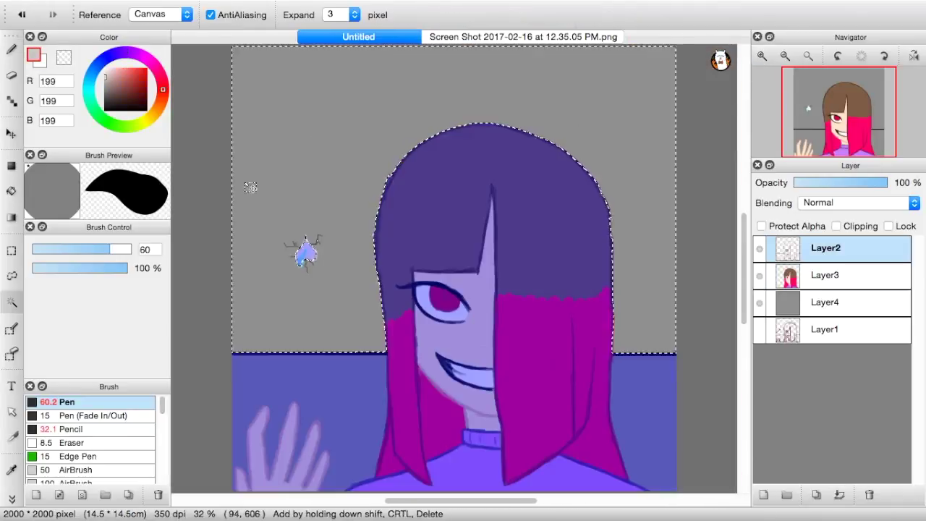
left_click(122, 470)
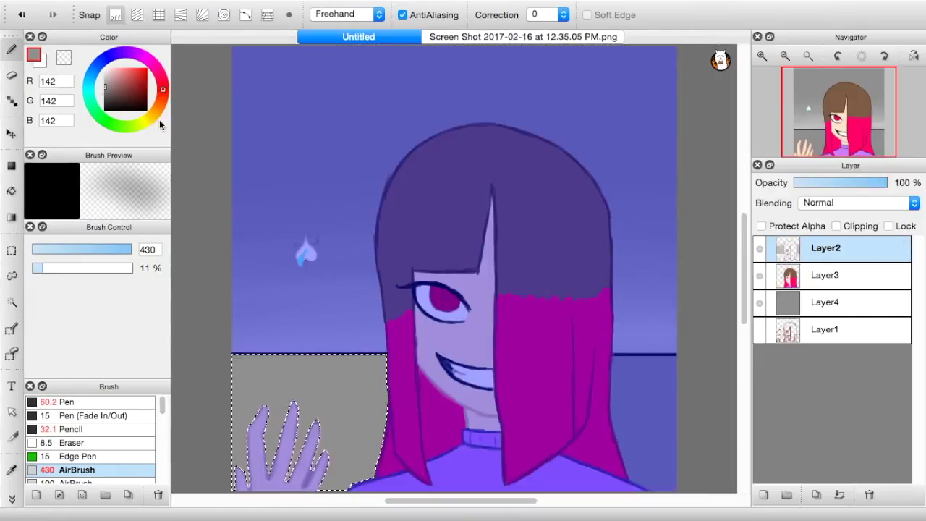
- Shade the selected floor with the AirBrush in dark grey RGB 73, 73, 73 and clear the selection
left_click(105, 98)
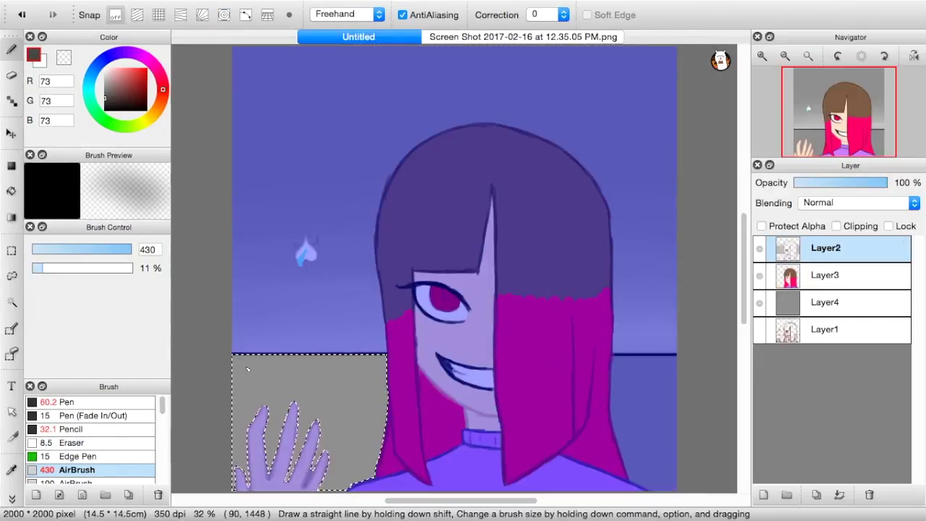
left_click_drag(211, 368, 394, 369)
key("super+d")
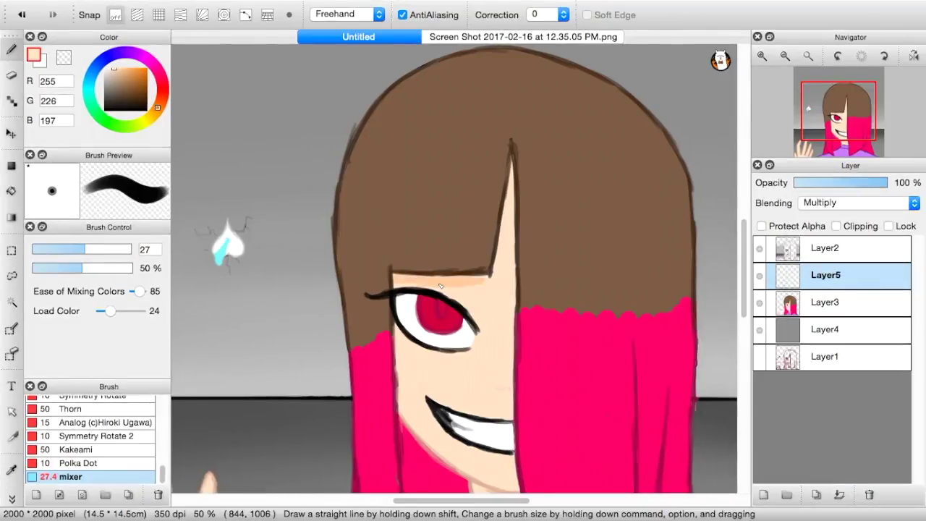
- Shade the face under the fringe, around the eye and along the jaw on Multiply Layer5 with the mixer brush in RGB 255, 226, 197
left_click_drag(439, 285, 489, 348)
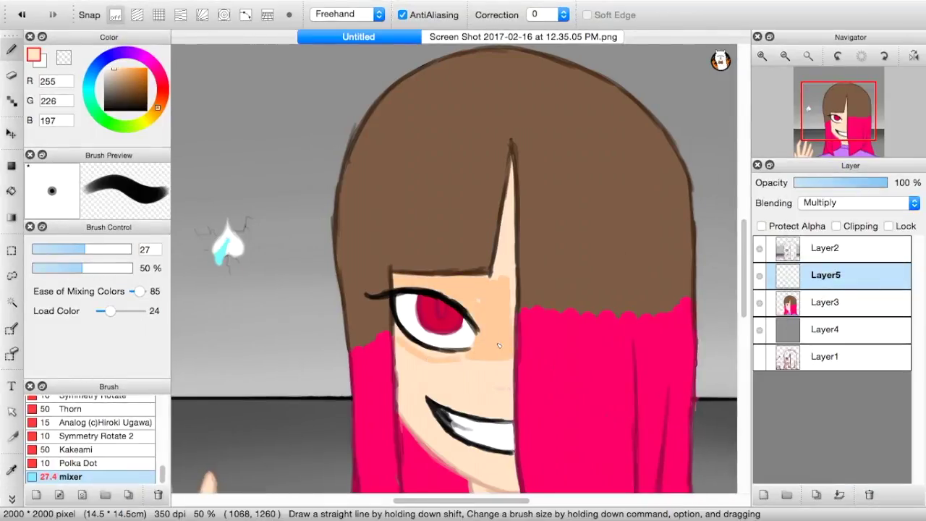
scroll(510, 192, "down", 5)
scroll(436, 434, "up", 2)
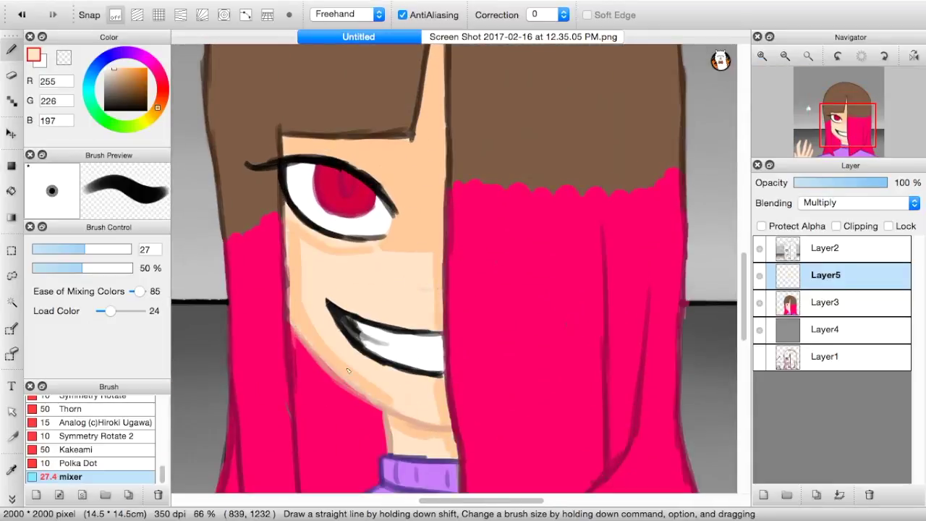
scroll(441, 277, "down", 5)
- Shade the finger joints and the palm of the raised hand in the same skin colour
scroll(317, 365, "left", 8)
scroll(318, 366, "right", 5)
scroll(391, 367, "left", 8)
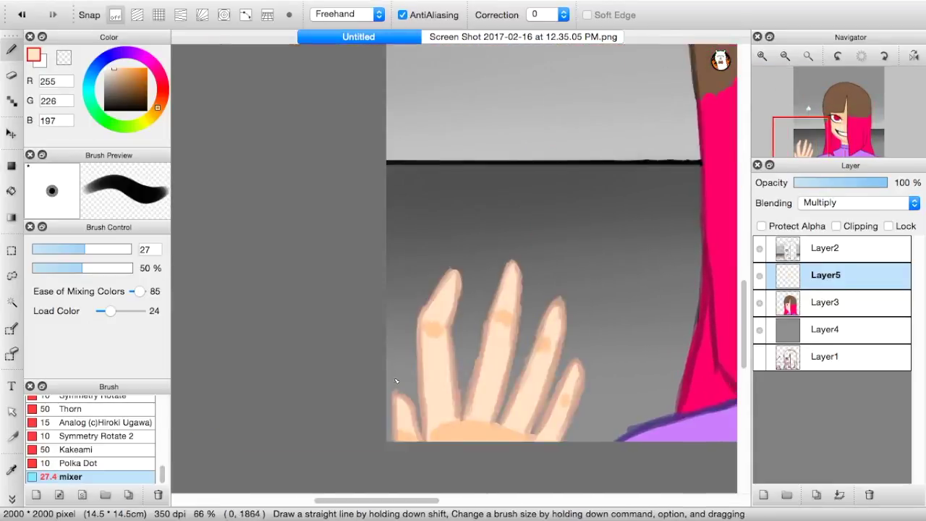
scroll(526, 389, "right", 8)
right_click(408, 302)
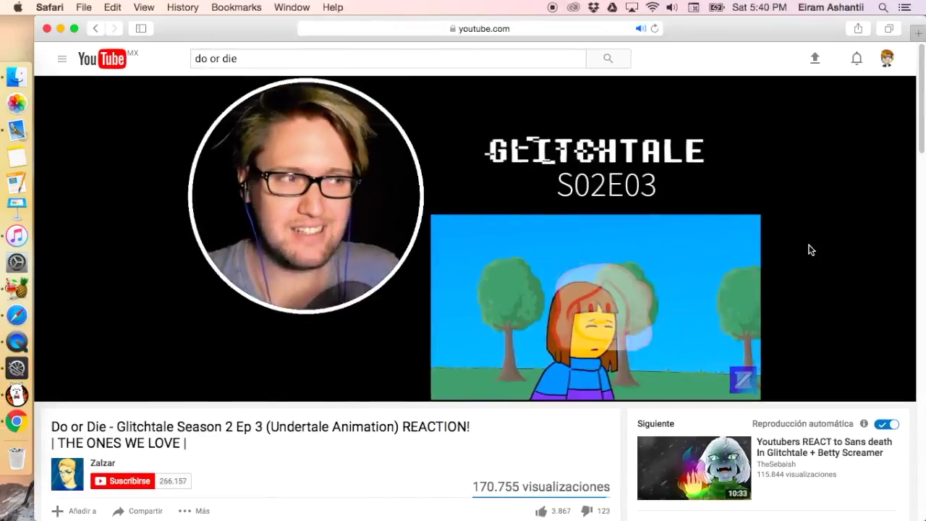
left_click_drag(361, 202, 404, 257)
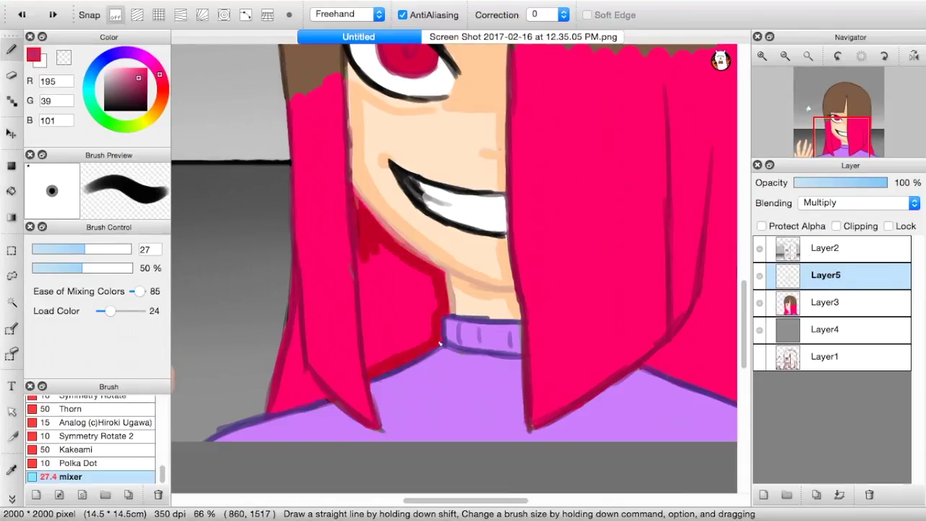
left_click_drag(439, 344, 393, 258)
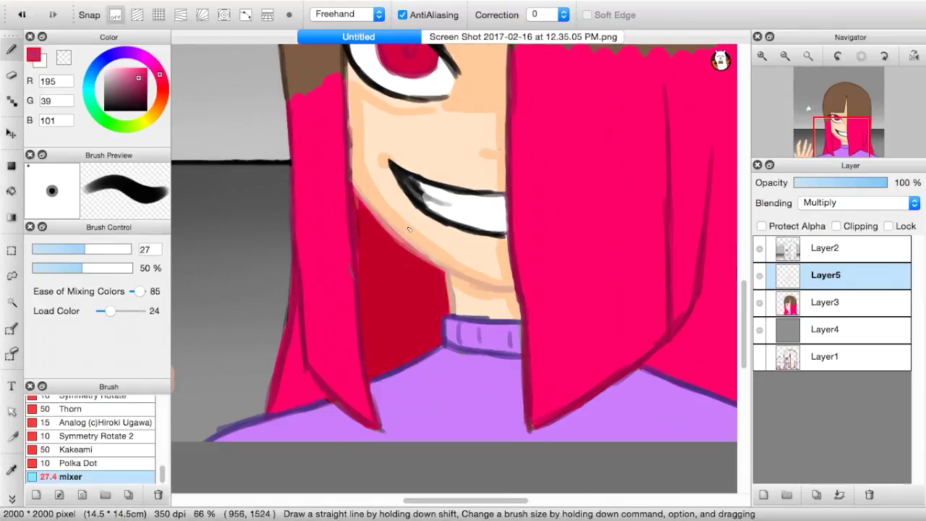
key("super+z")
- Paint strand shading over the fringe and the left side of the hair on Layer5 in grey RGB 191, 191, 191
left_click(105, 79)
left_click(808, 55)
mouse_move(455, 268)
left_mouse_down()
mouse_move(471, 178)
mouse_move(488, 195)
left_mouse_up()
mouse_move(457, 236)
left_mouse_down()
mouse_move(461, 270)
mouse_move(454, 175)
left_mouse_up()
left_click_drag(419, 243, 434, 153)
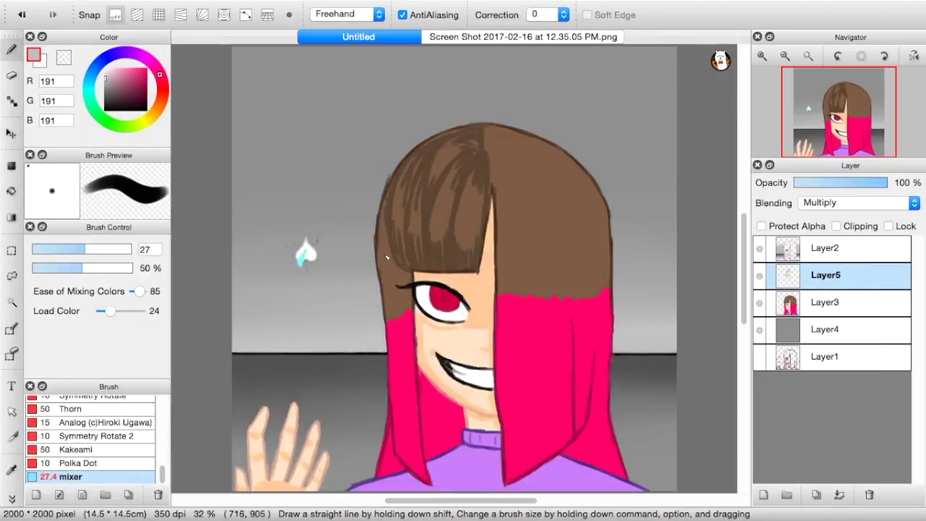
left_click_drag(387, 217, 421, 473)
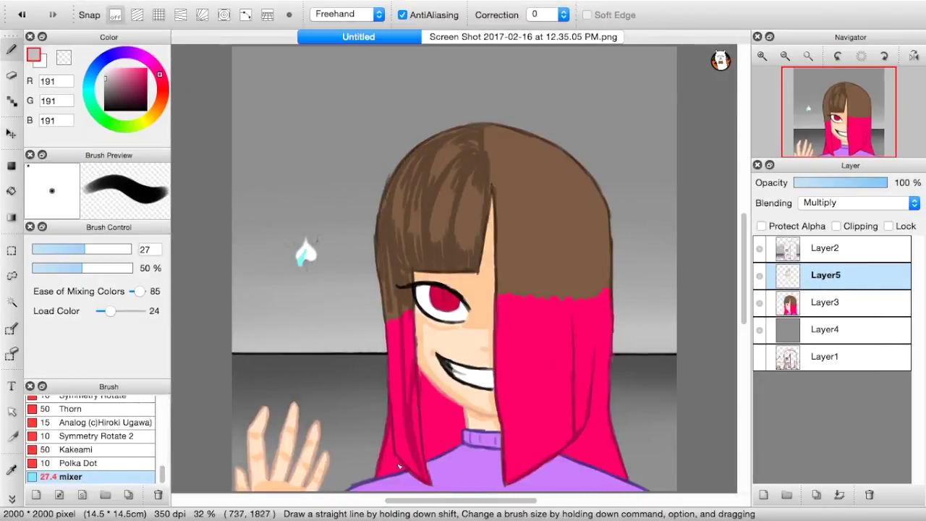
- Add strand shading to the left pink lock and the pink hair behind the neck in the same grey
left_click(762, 55)
left_click(830, 140)
left_click_drag(474, 233, 488, 350)
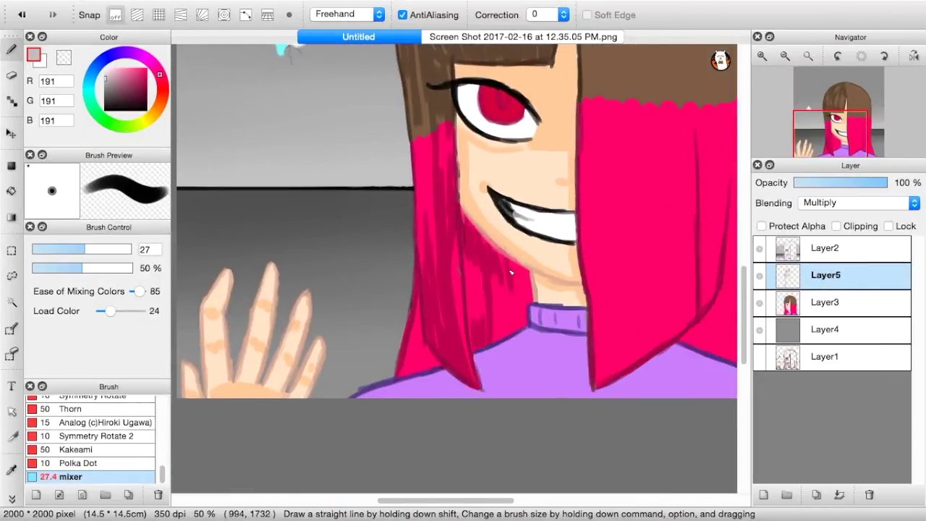
- Paint strand shading over the large right hair section, from the parting down to the pink tips
scroll(506, 326, "up", 5)
scroll(506, 326, "right", 3)
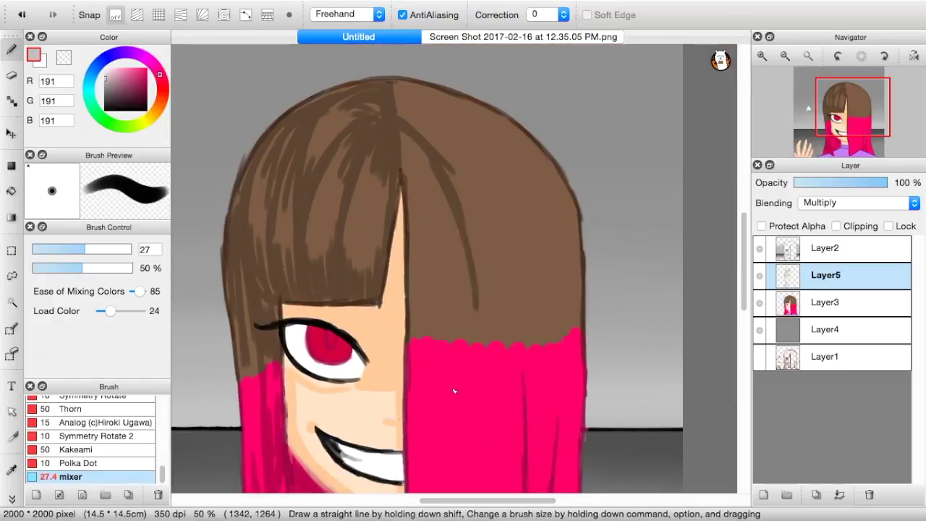
scroll(454, 391, "down", 5)
scroll(405, 393, "down", 2)
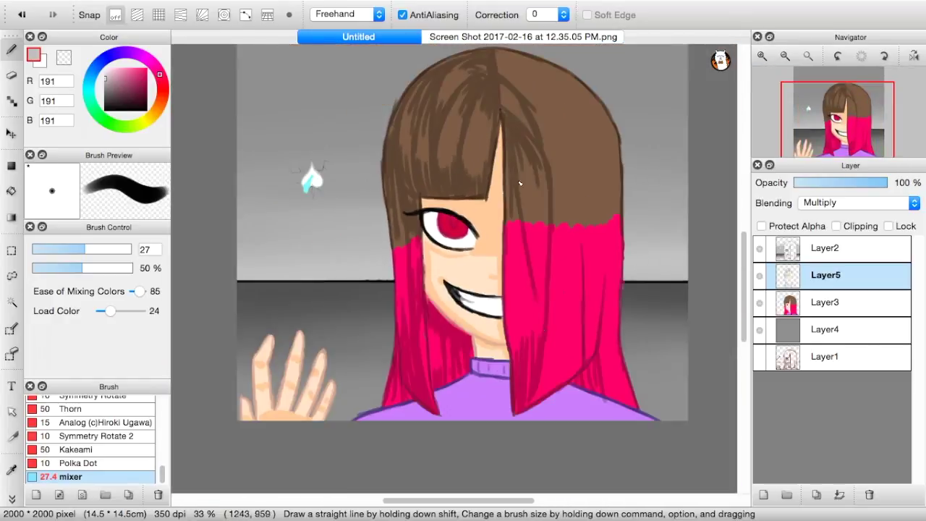
left_click_drag(513, 190, 524, 265)
mouse_move(524, 96)
left_mouse_down()
mouse_move(584, 260)
mouse_move(568, 290)
left_mouse_up()
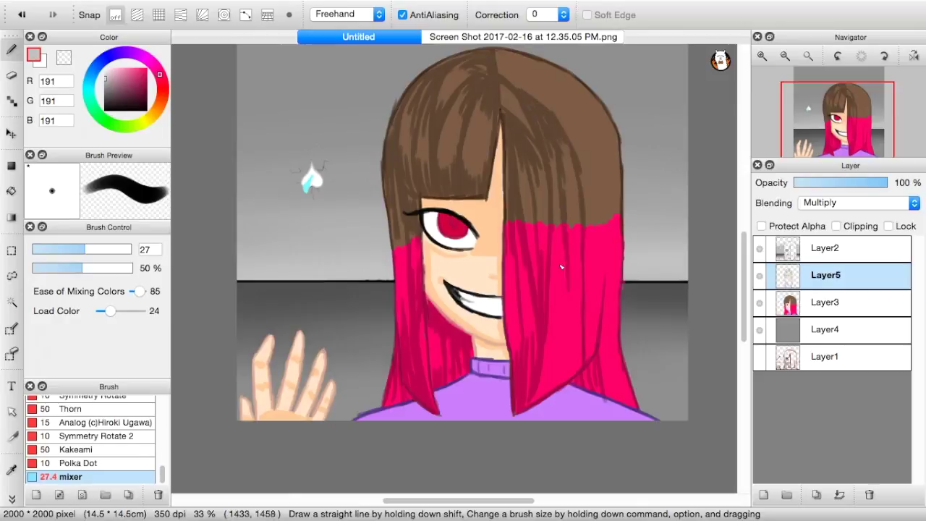
left_click_drag(585, 351, 572, 130)
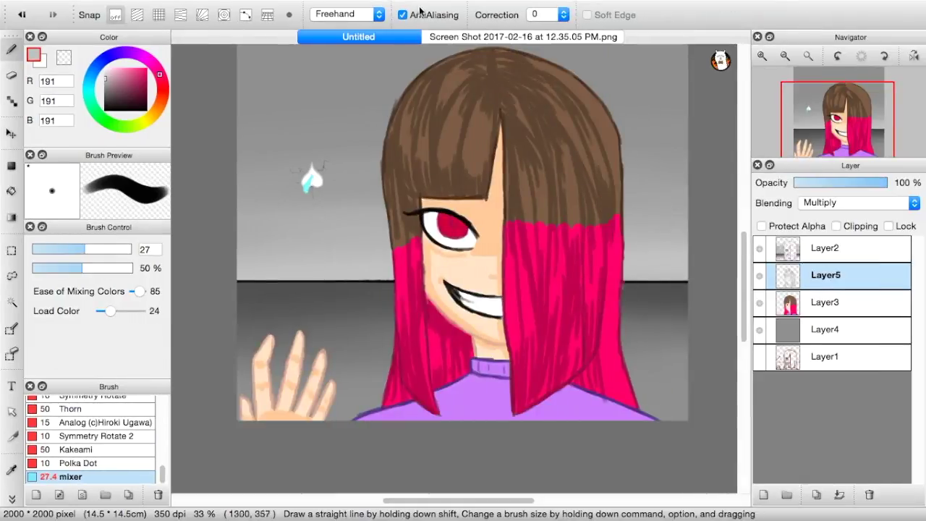
left_click_drag(604, 400, 619, 245)
- Shade the corners of the white of the eye in light grey RGB 227, 227, 227
key("super+plus")
key("super+plus")
left_click(105, 73)
left_click_drag(416, 161, 399, 174)
left_click_drag(496, 206, 480, 213)
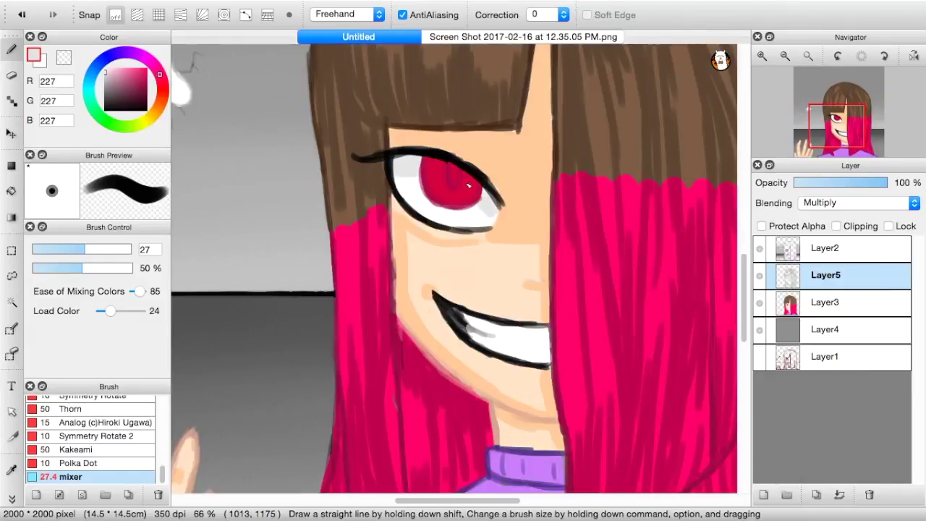
- Shade the iris with its own sampled red, and add a new layer for a white highlight in the iris
right_click(452, 185)
left_click_drag(428, 161, 443, 177)
mouse_move(472, 194)
left_mouse_down()
mouse_move(456, 177)
mouse_move(454, 184)
left_mouse_up()
right_click(463, 216)
left_click(763, 495)
- Shade the sweater below the hair, its shoulders and the collar ribs on Layer5 in purple RGB 201, 123, 251
scroll(456, 289, "down", 5)
right_click(413, 326)
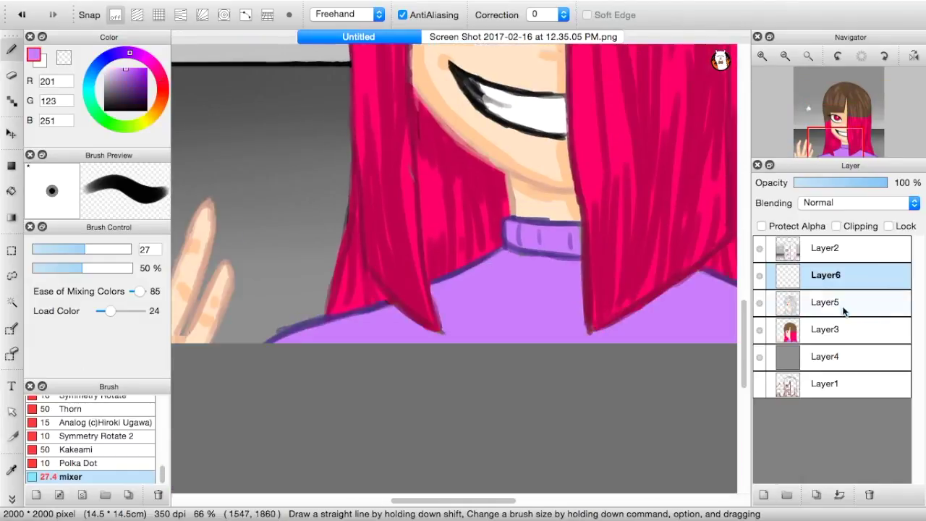
left_click(843, 308)
left_click_drag(437, 289, 447, 333)
mouse_move(275, 340)
left_mouse_down()
mouse_move(396, 325)
mouse_move(437, 338)
left_mouse_up()
mouse_move(444, 289)
left_mouse_down()
mouse_move(510, 256)
mouse_move(575, 308)
left_mouse_up()
left_click_drag(554, 278, 580, 330)
left_click_drag(451, 282, 543, 281)
left_click_drag(456, 501, 492, 501)
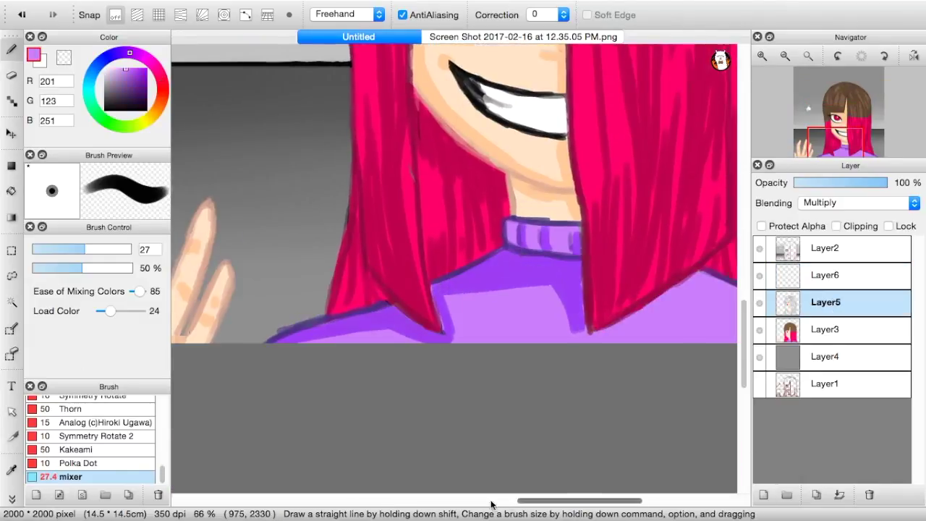
left_click_drag(513, 304, 430, 340)
- Add a new layer above Layer5 and paint skin highlights on the eyelid, cheek, nose and hand in RGB 255, 241, 228
left_click_drag(844, 144, 844, 136)
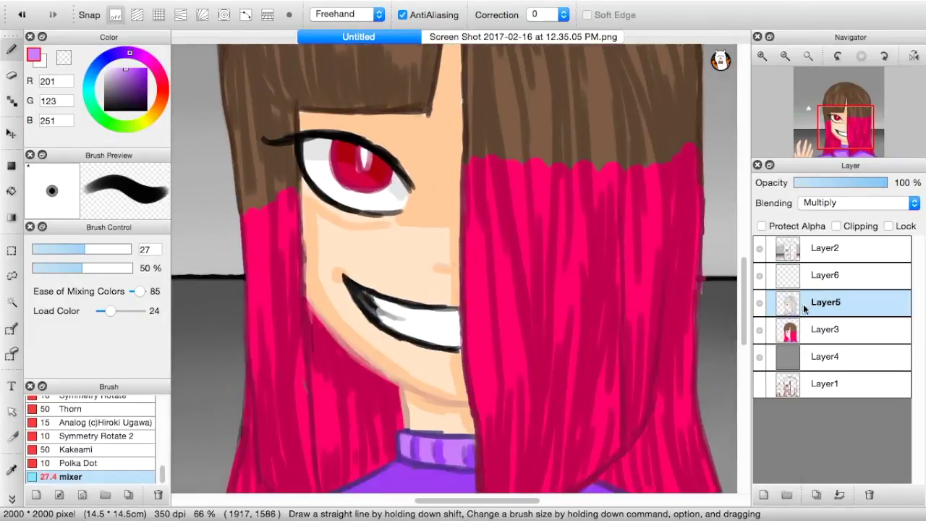
left_click(764, 495)
right_click(499, 289)
right_click(405, 250)
left_click(108, 68)
left_click_drag(321, 249, 373, 231)
left_click_drag(327, 243, 329, 269)
left_click_drag(341, 216, 313, 199)
left_click_drag(340, 126, 396, 157)
left_click_drag(441, 258, 447, 261)
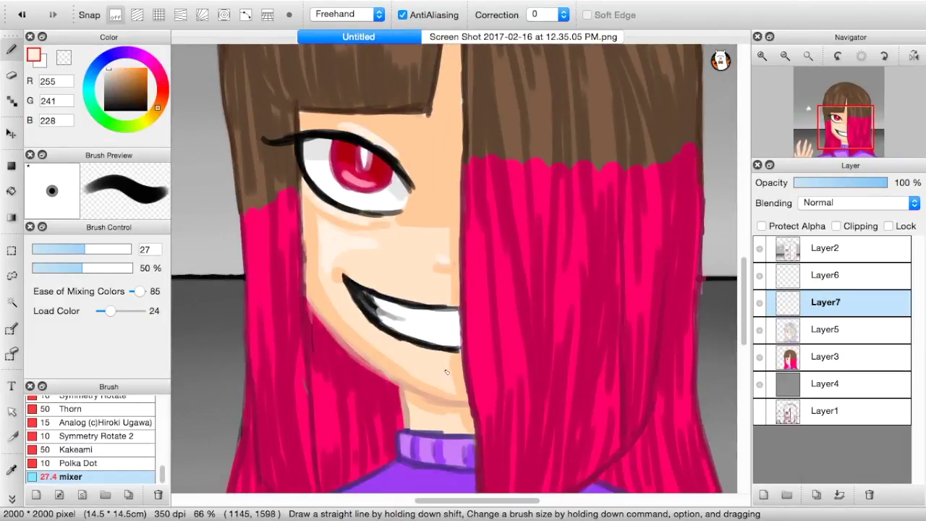
left_click_drag(839, 133, 811, 143)
left_click_drag(442, 319, 450, 312)
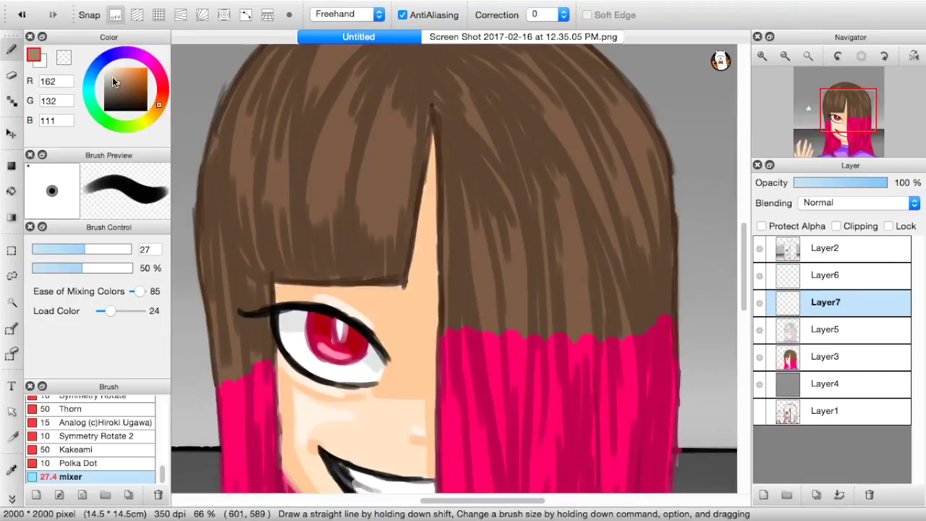
- Paint highlight strokes across the fringe and both sides of the brown hair on Layer7 in light brown RGB 195, 168, 149
left_click_drag(369, 181, 394, 134)
left_click_drag(315, 170, 355, 116)
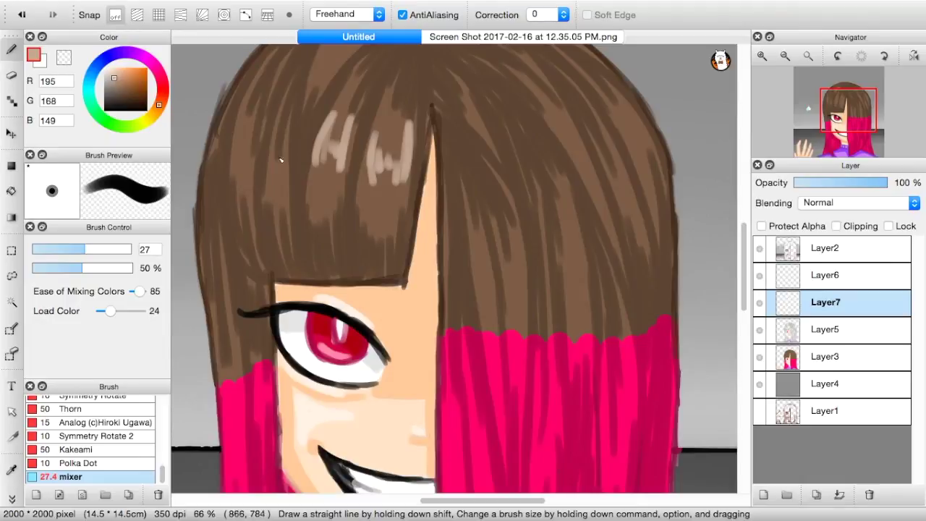
left_click_drag(269, 203, 288, 159)
left_click_drag(238, 108, 241, 181)
left_click_drag(230, 303, 235, 351)
left_click_drag(502, 238, 528, 307)
left_click_drag(557, 238, 579, 319)
left_click_drag(473, 246, 496, 329)
left_click_drag(576, 145, 583, 207)
mouse_move(847, 110)
left_mouse_down()
mouse_move(847, 100)
mouse_move(841, 139)
left_mouse_up()
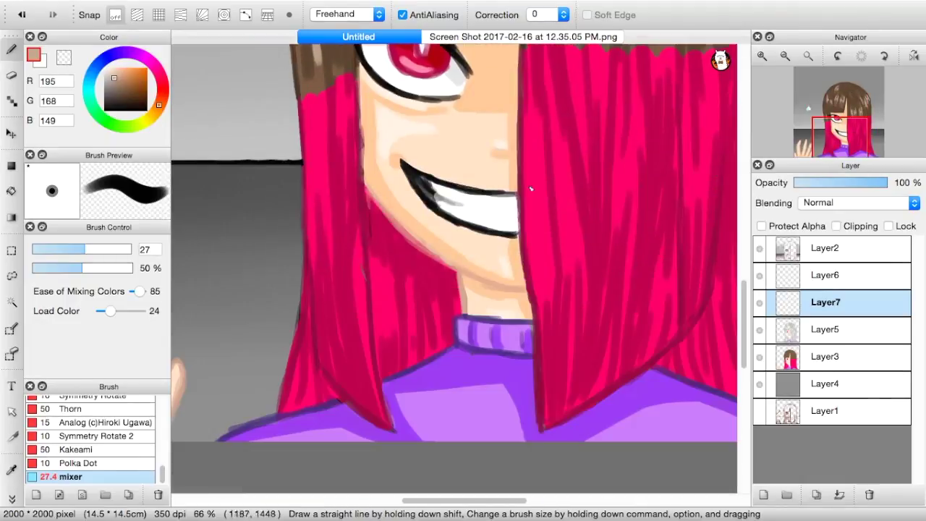
- Paint highlight strokes on the pink side locks and long front hair on Layer7 in light pink RGB 255, 160, 198
right_click(530, 188)
left_click(125, 73)
left_click_drag(528, 172, 530, 230)
key("ctrl+z")
left_click(120, 69)
left_click_drag(558, 190, 565, 235)
left_click_drag(624, 156, 619, 181)
left_click_drag(318, 127, 313, 180)
left_click_drag(376, 277, 392, 318)
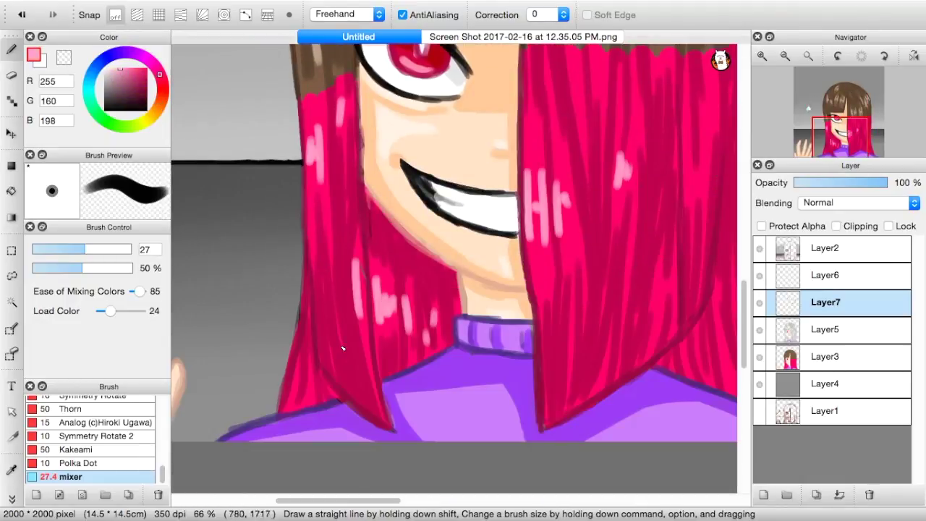
- Paint highlights on the purple sweater and its collar ribs in pale purple RGB 231, 196, 255
scroll(343, 349, "right", 5)
scroll(343, 349, "up", 5)
left_click_drag(844, 139, 844, 152)
right_click(469, 238)
left_click(114, 69)
left_click_drag(495, 233, 495, 247)
left_click(784, 57)
left_click(785, 57)
left_click(765, 57)
left_click(784, 57)
left_click(785, 57)
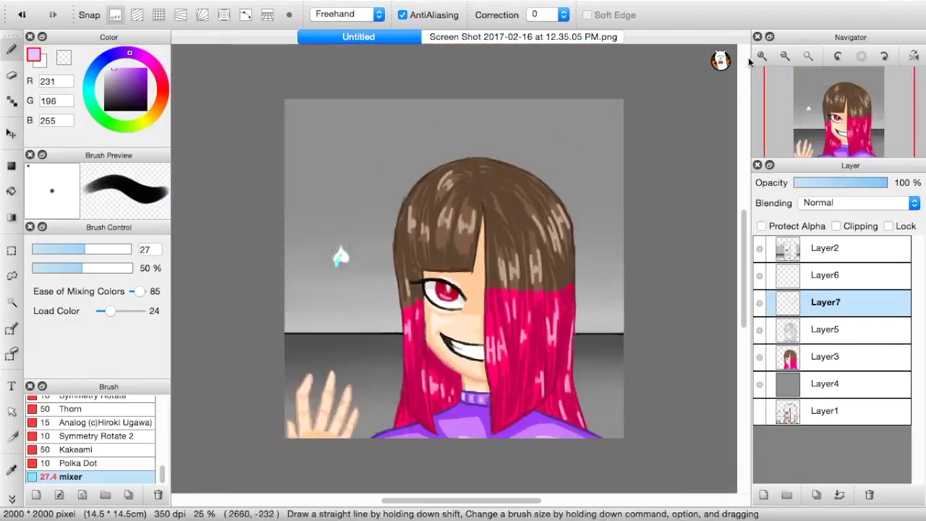
- Shade the skin beneath the fringe and around the eye on Layer5 in brown RGB 179, 146, 117
left_click(762, 58)
left_click(762, 57)
right_click(669, 268)
left_click(833, 332)
mouse_move(482, 387)
left_mouse_down()
mouse_move(503, 344)
mouse_move(395, 286)
mouse_move(529, 200)
left_mouse_up()
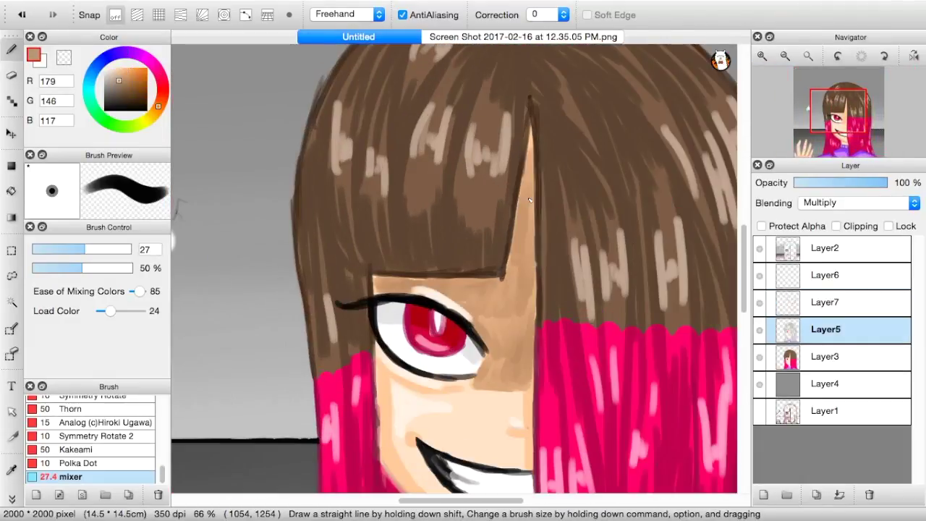
left_click_drag(376, 282, 528, 155)
left_click_drag(528, 217, 467, 372)
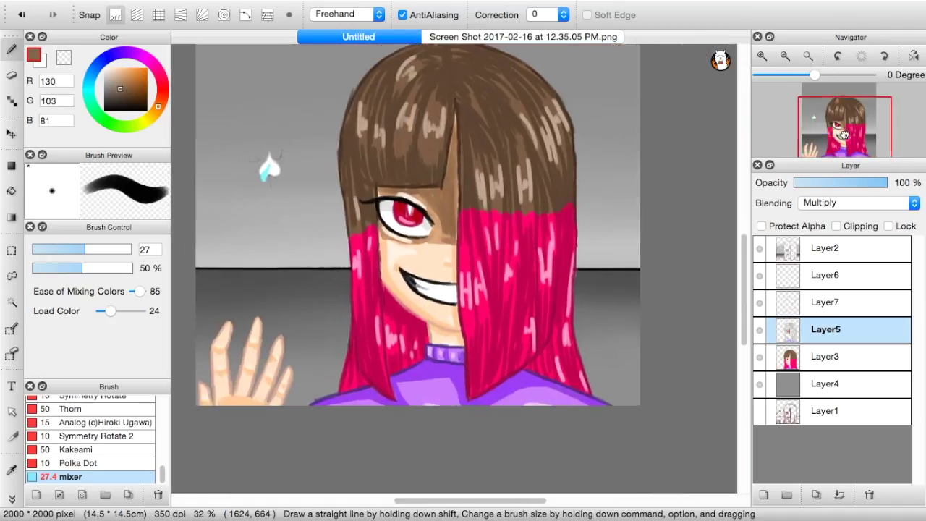
- Merge all the layers above Layer4 into a single Layer3
scroll(434, 232, "up", 2)
left_click(824, 295)
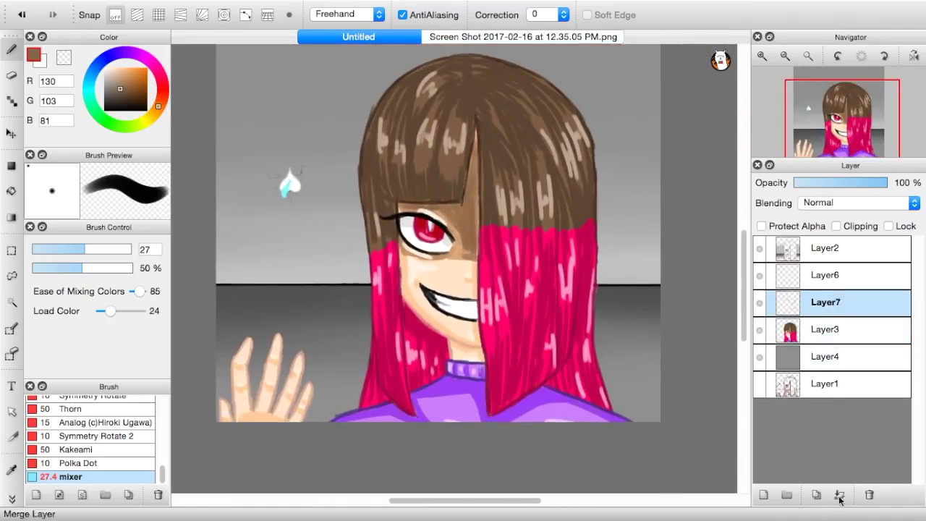
left_click(839, 494)
left_click(824, 248)
left_click(839, 495)
- Smooth the cheek and under-eye skin on Layer3 with the mixer brush in RGB 255, 226, 197
left_click(762, 57)
left_click(762, 57)
right_click(329, 343)
left_click_drag(330, 366, 429, 463)
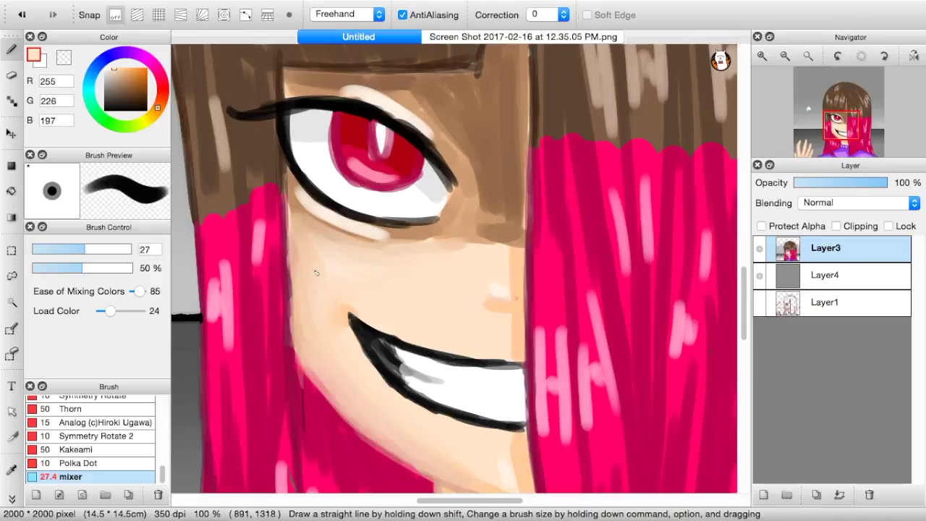
mouse_move(333, 233)
left_mouse_down()
mouse_move(452, 232)
mouse_move(318, 187)
mouse_move(437, 229)
left_mouse_up()
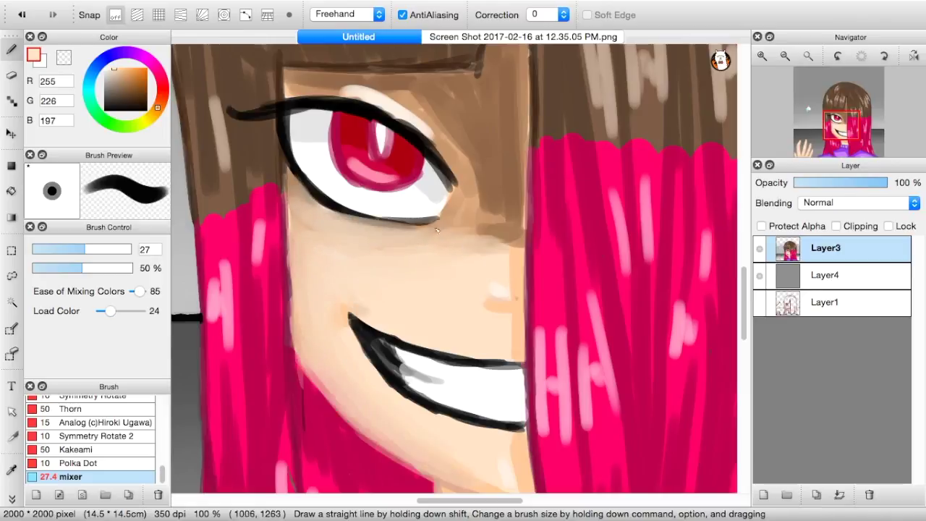
mouse_move(499, 217)
left_mouse_down()
mouse_move(297, 199)
mouse_move(462, 227)
mouse_move(515, 219)
left_mouse_up()
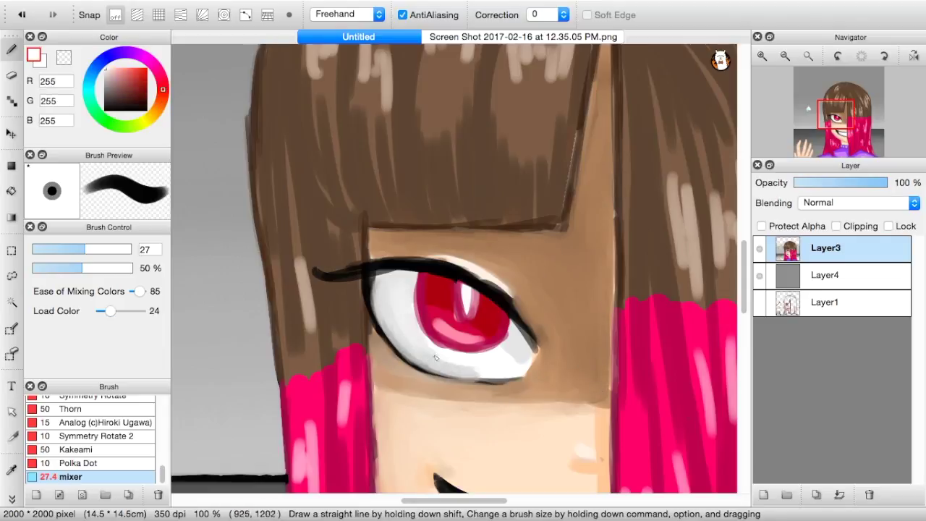
- Blend the shading of the eye white and red iris, and smooth the eyelid skin in RGB 176, 130, 91
left_click_drag(435, 357, 474, 365)
left_click_drag(380, 300, 416, 276)
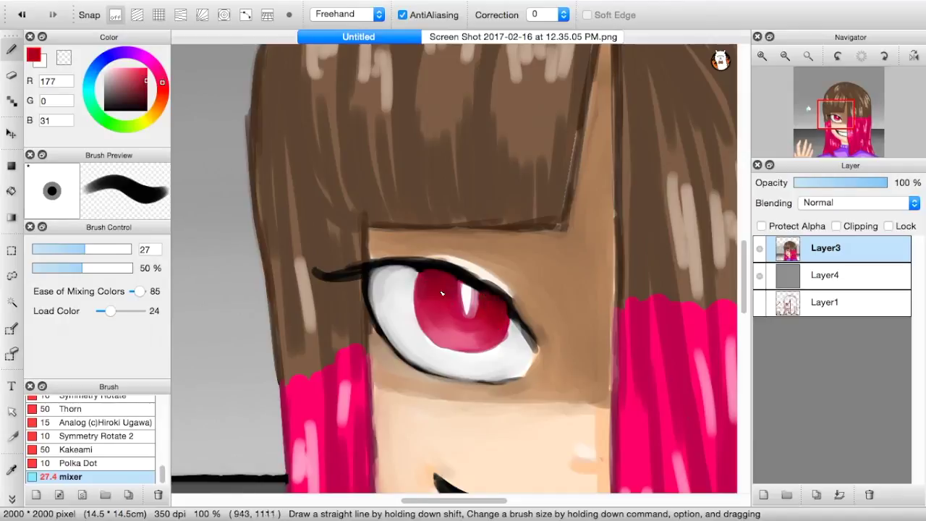
left_click(403, 259, "alt")
left_click_drag(453, 251, 517, 294)
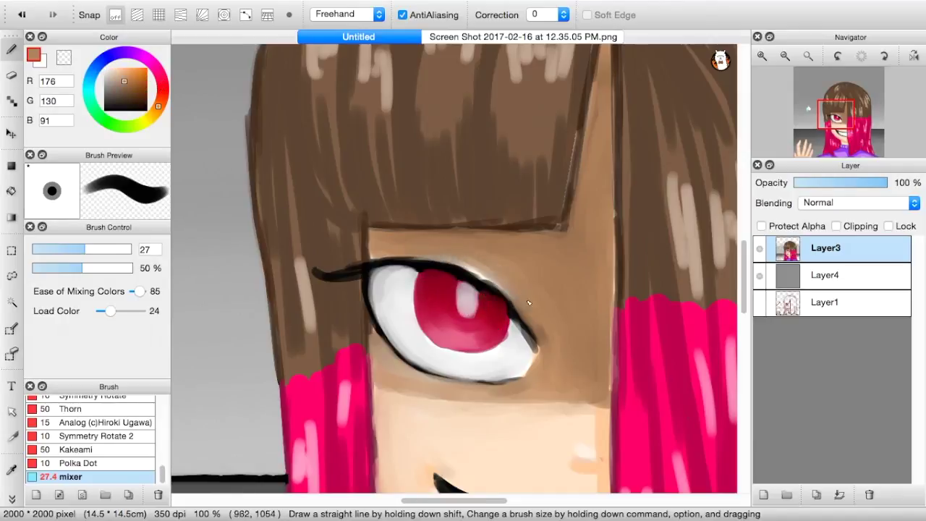
- Blend away the hard shading and highlights on the chin, nose and mouth corner in RGB 255, 226, 197
scroll(551, 386, "up", 5)
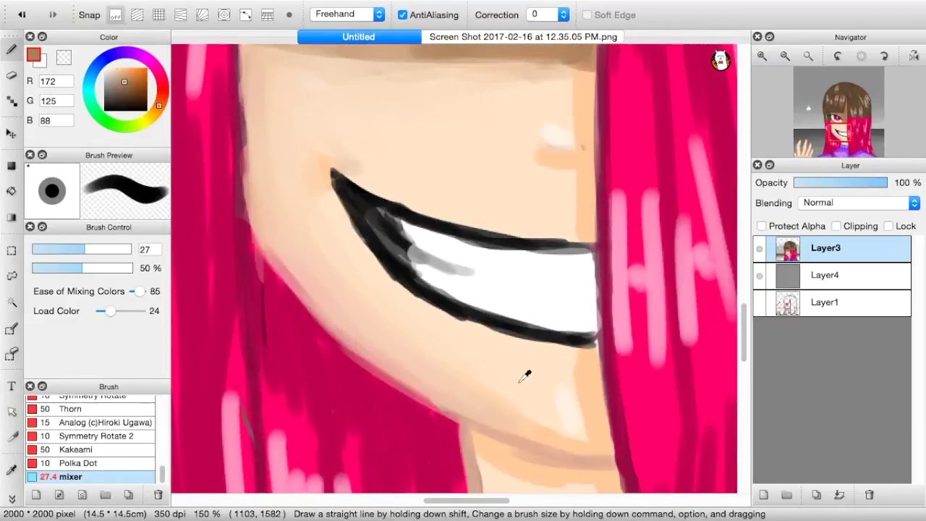
left_click(557, 433, "alt")
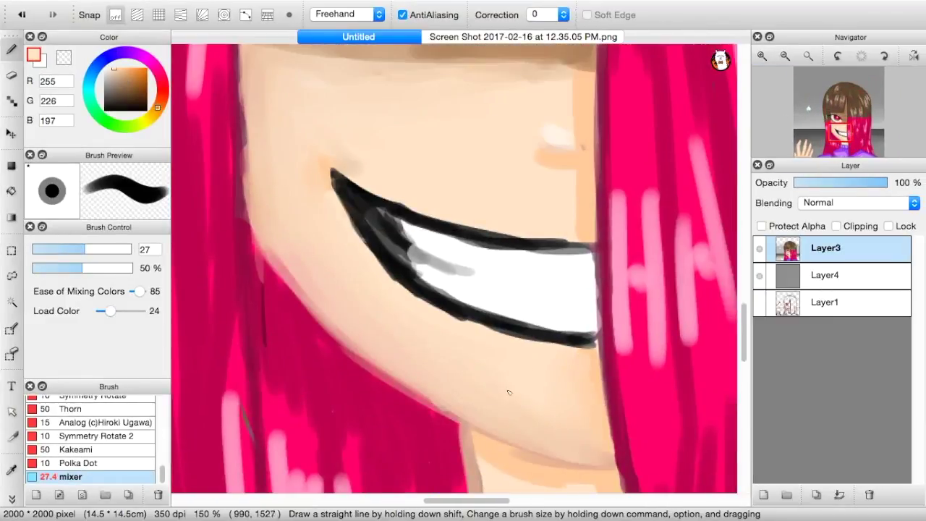
left_click_drag(564, 79, 569, 151)
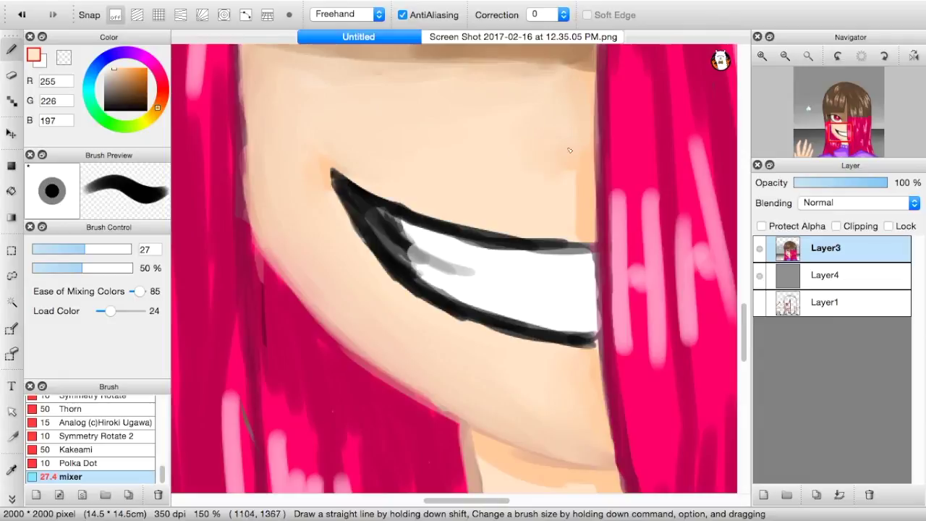
left_click_drag(584, 72, 543, 69)
left_click_drag(320, 158, 312, 181)
- Soften the lower edge of the fringe's shadow across the cheek with skin tones sampled from the face
left_click_drag(838, 131, 834, 125)
left_click(594, 246, "alt")
left_click_drag(680, 253, 385, 253)
left_click(463, 251, "alt")
left_click_drag(687, 262, 358, 261)
left_click(461, 280, "alt")
left_click_drag(660, 269, 598, 269)
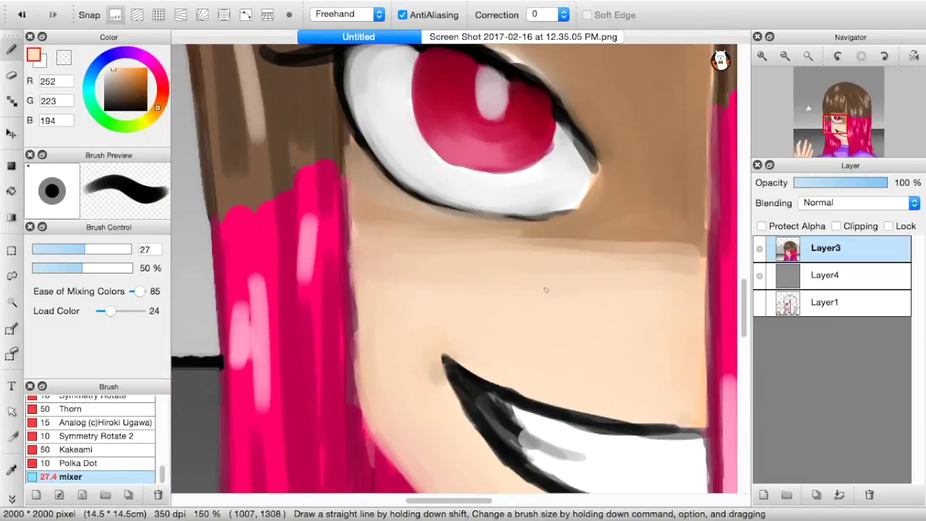
left_click_drag(476, 289, 353, 250)
mouse_move(501, 256)
left_mouse_down()
mouse_move(687, 256)
mouse_move(700, 263)
left_mouse_up()
- Even out the brown shadow below and beside the eye in RGB 177, 134, 97
left_click(559, 217, "alt")
left_click_drag(657, 235, 370, 230)
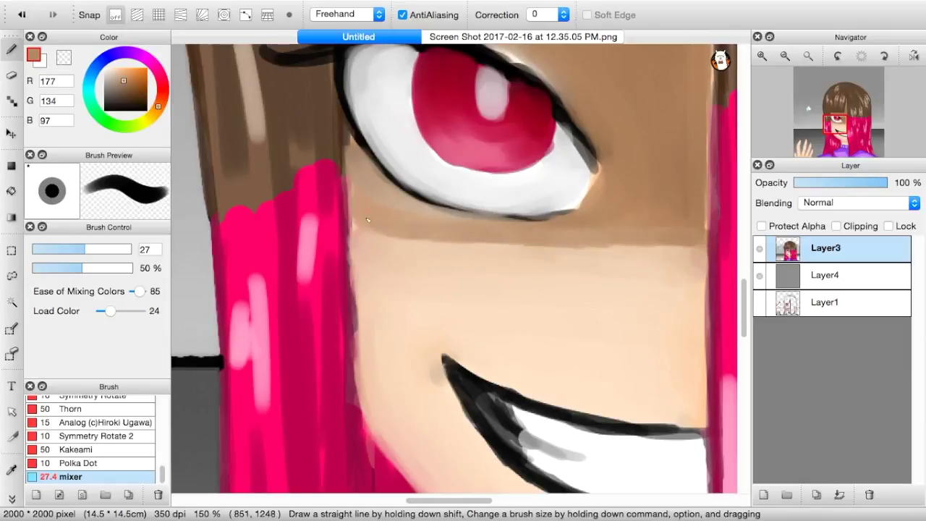
left_click_drag(605, 153, 599, 197)
left_click_drag(655, 231, 491, 233)
- Blend the neck's shading and highlights between chin and collar in skin tone RGB 255, 226, 197
left_click_drag(841, 114, 834, 144)
left_click(626, 273, "alt")
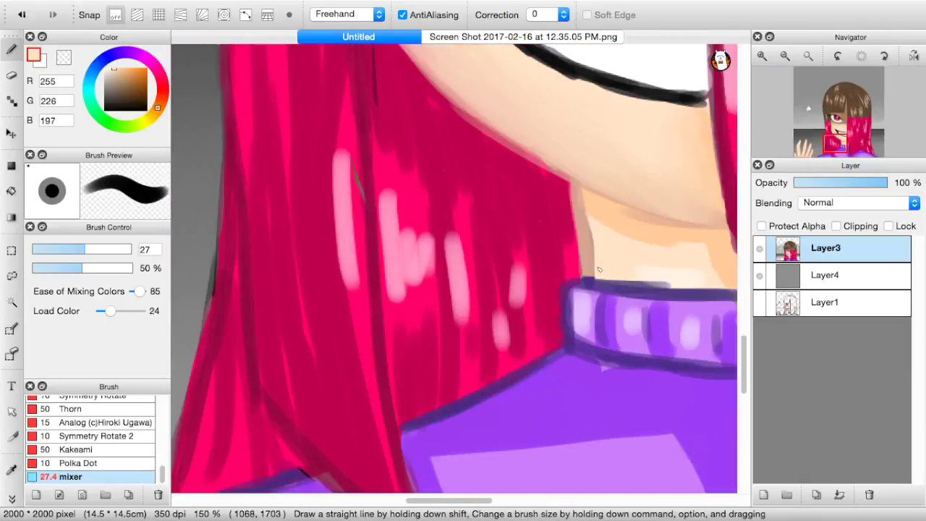
left_click_drag(600, 269, 684, 220)
left_click_drag(715, 253, 646, 270)
mouse_move(607, 274)
left_mouse_down()
mouse_move(719, 285)
mouse_move(672, 278)
left_mouse_up()
left_click_drag(577, 195, 577, 255)
left_click_drag(835, 143, 843, 143)
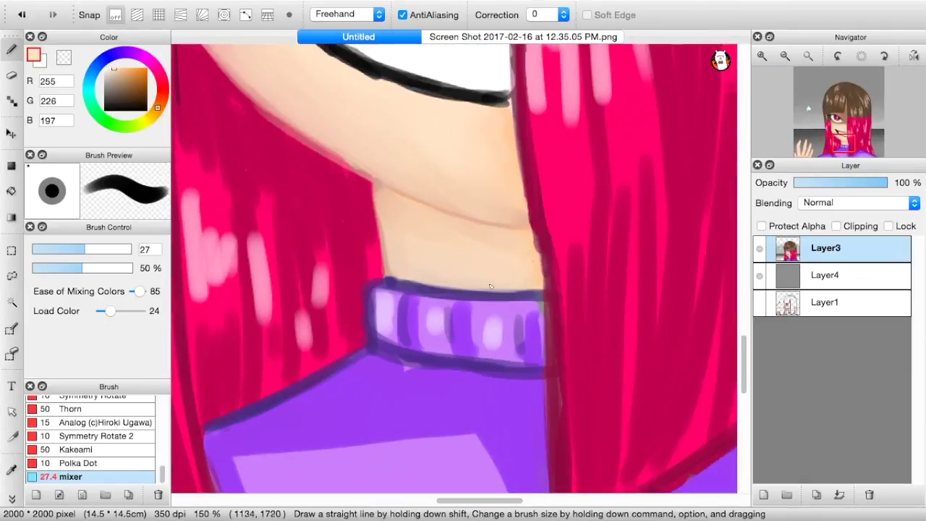
left_click_drag(519, 280, 536, 234)
- Blend the joint shading and highlights on all fingers and the palm in RGB 255, 226, 197
left_click_drag(844, 143, 805, 147)
left_click_drag(255, 379, 256, 430)
left_click_drag(314, 330, 287, 420)
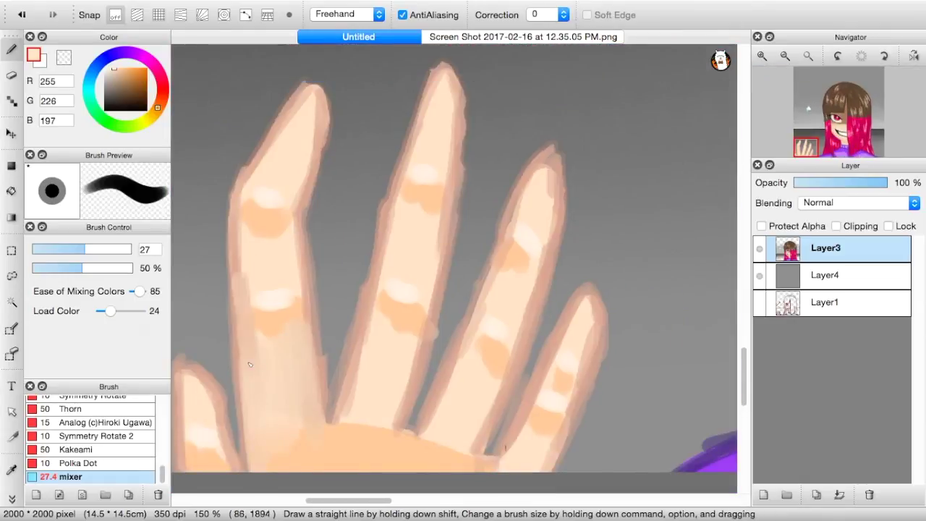
left_click_drag(240, 304, 295, 224)
mouse_move(309, 326)
left_mouse_down()
mouse_move(295, 130)
mouse_move(246, 200)
left_mouse_up()
mouse_move(264, 205)
left_mouse_down()
mouse_move(306, 114)
mouse_move(297, 314)
mouse_move(315, 434)
mouse_move(379, 347)
mouse_move(397, 213)
mouse_move(440, 93)
mouse_move(406, 196)
mouse_move(361, 400)
mouse_move(368, 430)
left_mouse_up()
mouse_move(427, 433)
left_mouse_down()
mouse_move(541, 200)
mouse_move(470, 347)
left_mouse_up()
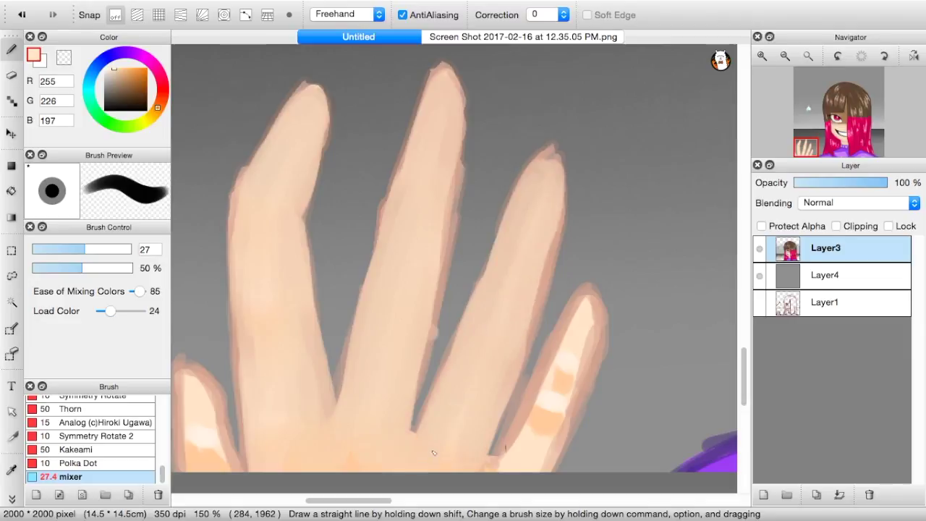
left_click_drag(500, 459, 587, 311)
key("super+minus")
left_click_drag(293, 392, 286, 362)
- Erase the rough outline around the bent finger of the raised hand
key("e")
mouse_move(304, 221)
left_mouse_down()
mouse_move(347, 156)
mouse_move(363, 297)
mouse_move(360, 241)
left_mouse_up()
mouse_move(313, 398)
left_mouse_down()
mouse_move(303, 338)
mouse_move(266, 402)
left_mouse_up()
key("super+0")
left_click(11, 301)
left_click(287, 397)
left_click(261, 382)
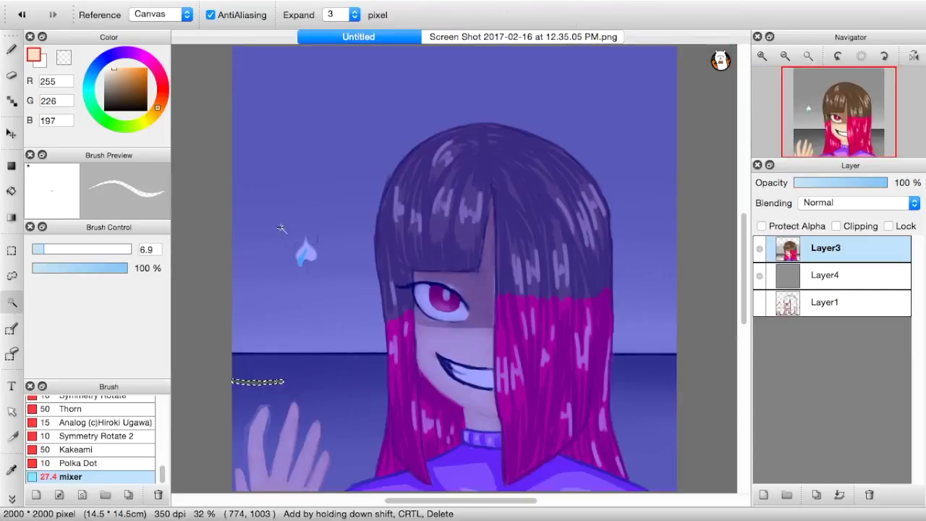
left_click(211, 14)
key("super+d")
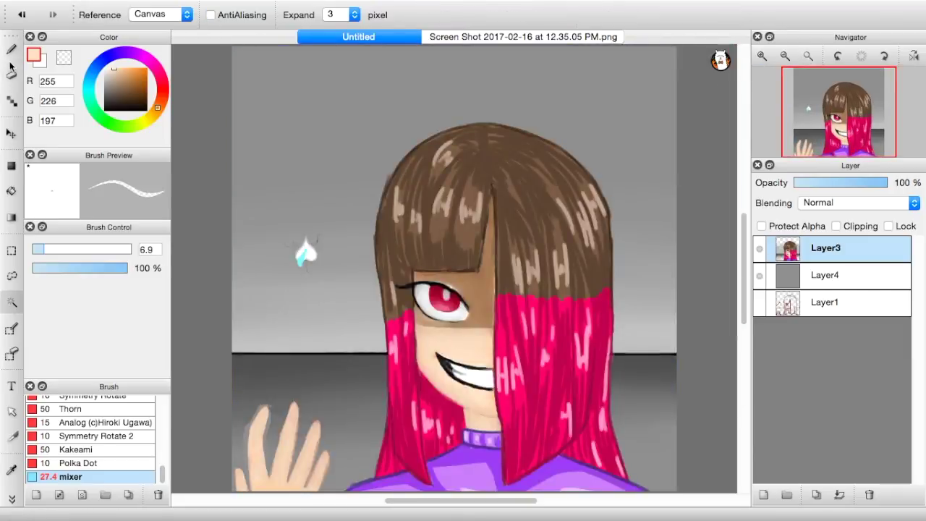
- Choose the Blur brush, set its size to 26 and clear the selection near the hand
scroll(457, 90, "down", 3)
key("super+plus")
key("super+plus")
scroll(454, 270, "left", 10)
scroll(454, 270, "down", 4)
scroll(90, 437, "up", 8)
left_click(68, 435)
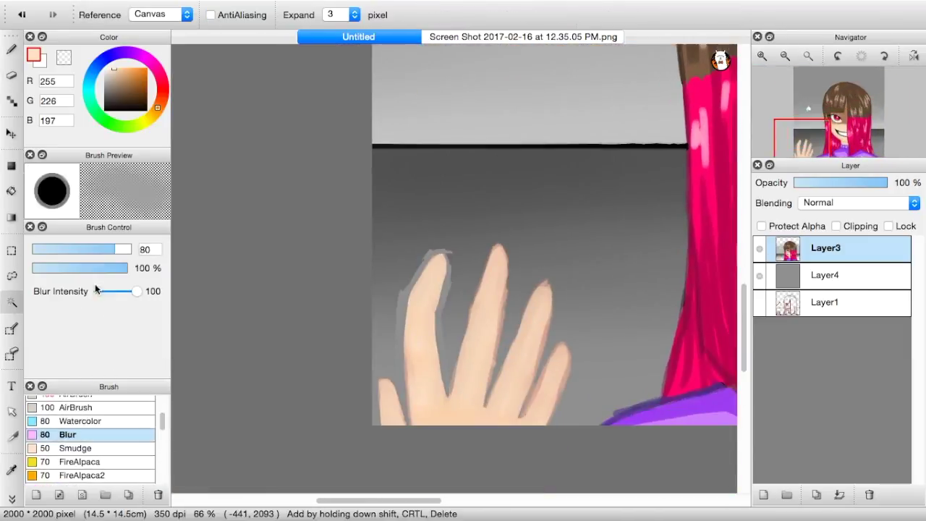
left_click(83, 249)
left_click(394, 284)
key("super+d")
key("b")
scroll(452, 196, "right", 4)
scroll(453, 196, "up", 2)
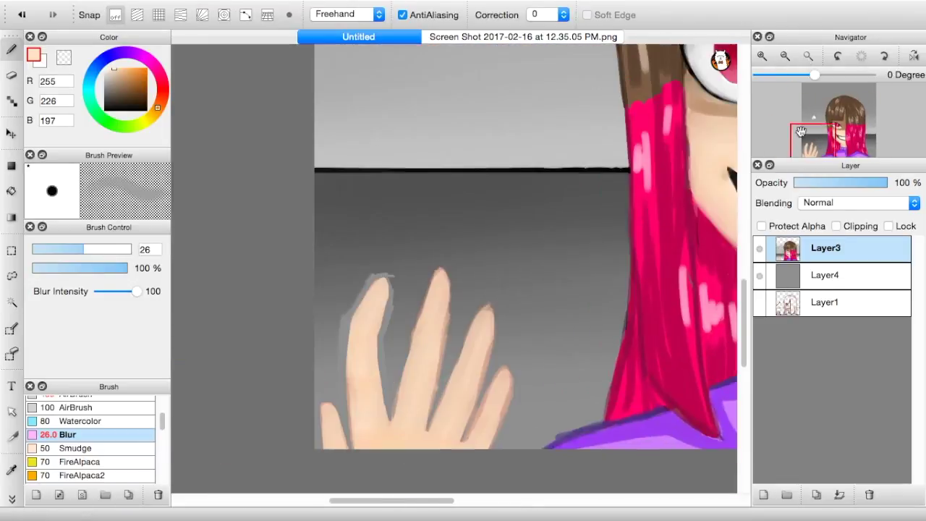
- Erase the dark gradient background around and above the raised hand with the eraser at size 49
key("e")
mouse_move(357, 180)
left_mouse_down()
mouse_move(318, 200)
mouse_move(326, 278)
mouse_move(391, 234)
mouse_move(372, 191)
mouse_move(404, 267)
mouse_move(396, 319)
mouse_move(391, 279)
mouse_move(422, 262)
mouse_move(405, 351)
mouse_move(395, 337)
mouse_move(417, 314)
mouse_move(326, 316)
left_mouse_up()
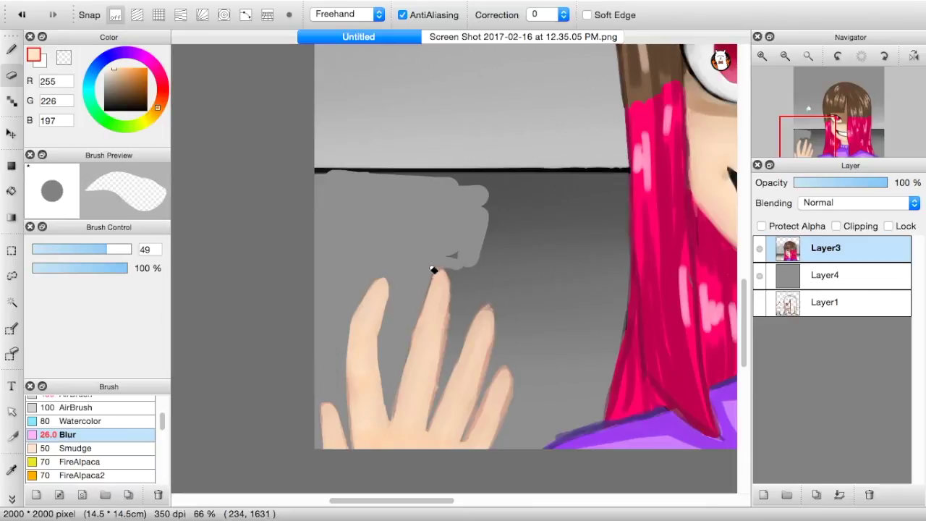
mouse_move(433, 269)
left_mouse_down()
mouse_move(477, 243)
mouse_move(509, 190)
left_mouse_up()
- Erase the dark background in a straight band below the horizon line, using crisscross snap and eraser size 9.5
left_click(268, 15)
left_click(158, 14)
left_click_drag(309, 188, 606, 190)
left_click_drag(312, 175, 620, 176)
key("super+z")
left_click_drag(97, 250, 50, 253)
left_click_drag(300, 174, 631, 174)
left_click(115, 14)
left_click_drag(404, 181, 606, 181)
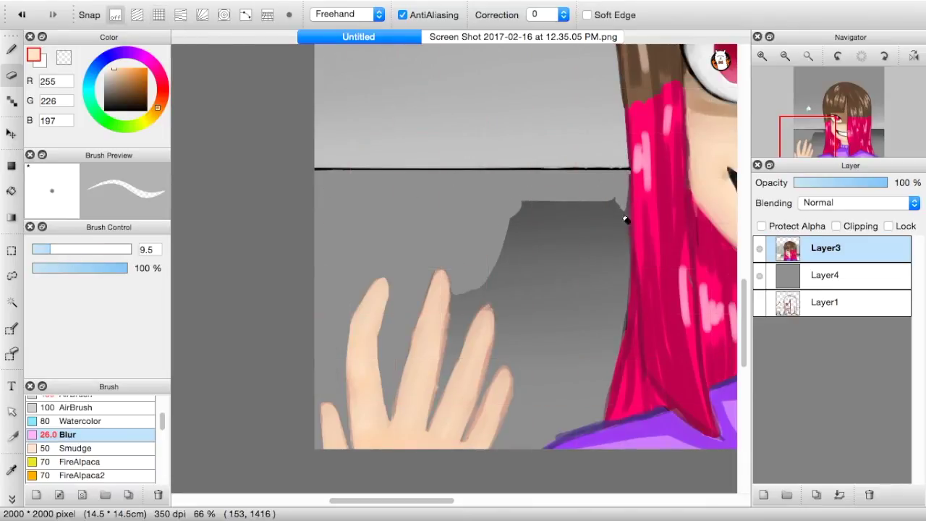
- Erase the remaining dark background between the hand and the pink hair, enlarging the eraser to 19
mouse_move(552, 439)
left_mouse_down()
mouse_move(629, 242)
mouse_move(620, 288)
left_mouse_up()
left_click(762, 55)
left_click_drag(793, 136, 805, 144)
mouse_move(493, 414)
left_mouse_down()
mouse_move(531, 343)
mouse_move(546, 232)
left_mouse_up()
left_click_drag(457, 323, 443, 389)
left_click_drag(469, 284, 475, 197)
left_click_drag(58, 254, 71, 252)
mouse_move(483, 198)
left_mouse_down()
mouse_move(554, 223)
mouse_move(486, 277)
mouse_move(473, 313)
mouse_move(525, 347)
mouse_move(560, 221)
mouse_move(574, 244)
mouse_move(727, 177)
left_mouse_up()
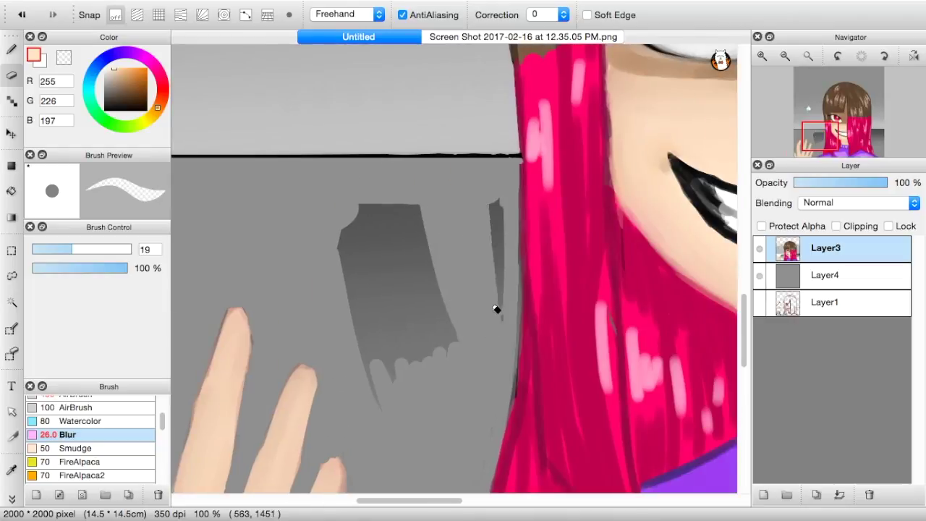
mouse_move(496, 310)
left_mouse_down()
mouse_move(376, 264)
mouse_move(587, 198)
left_mouse_up()
- Blend the outlines of the fingers into the skin with RGB 245, 212, 179 and erase their uneven edges
mouse_move(289, 309)
left_mouse_down()
mouse_move(339, 338)
mouse_move(383, 333)
left_mouse_up()
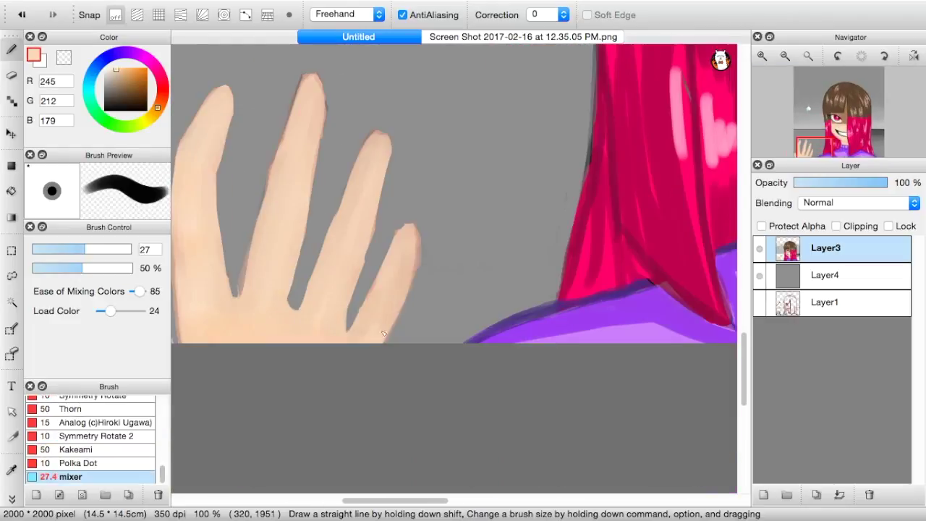
key("e")
left_click_drag(383, 225, 361, 289)
left_click(808, 55)
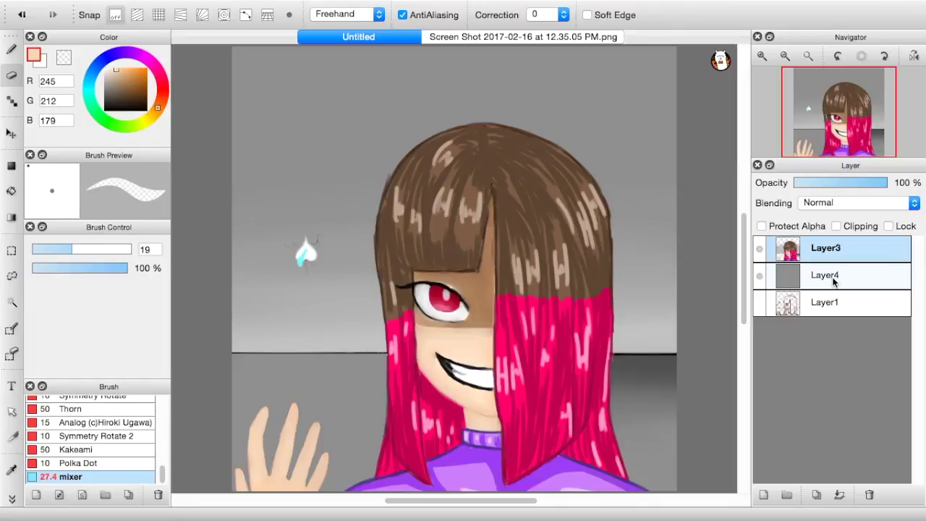
- Sample the sweater's light purple RGB 201, 123, 251 and blend the shoulders and chest smoothly with the mixer brush
left_click(762, 57)
double_click(762, 56)
left_click(833, 156)
left_click(11, 470)
left_click(520, 228)
left_click(11, 50)
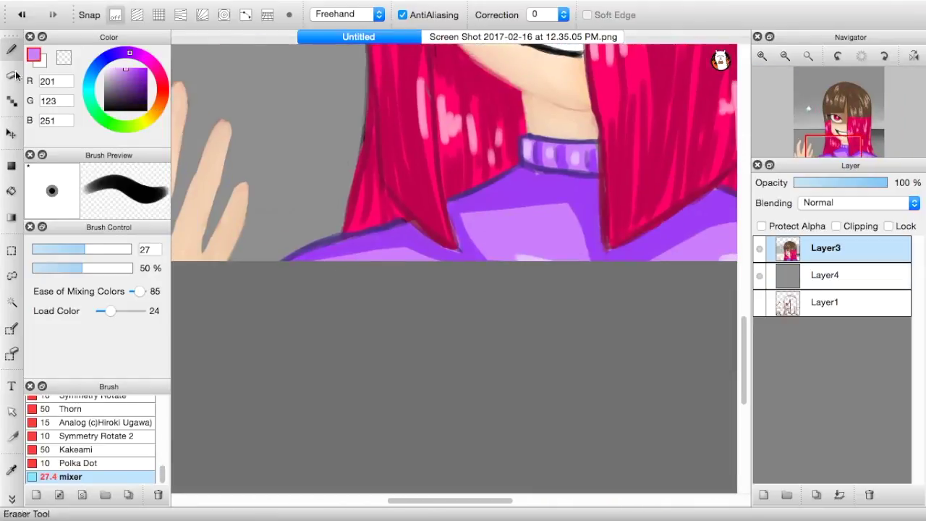
mouse_move(434, 258)
left_mouse_down()
mouse_move(380, 239)
mouse_move(297, 257)
left_mouse_up()
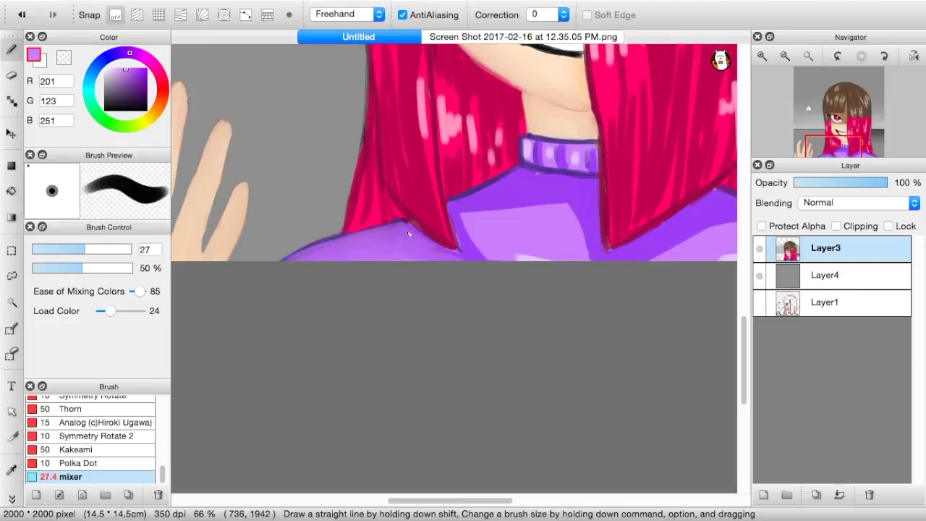
mouse_move(408, 233)
left_mouse_down()
mouse_move(472, 248)
mouse_move(475, 196)
mouse_move(490, 188)
mouse_move(463, 204)
mouse_move(467, 226)
mouse_move(500, 196)
mouse_move(467, 249)
mouse_move(550, 207)
mouse_move(537, 178)
mouse_move(555, 211)
left_mouse_up()
mouse_move(507, 179)
left_mouse_down()
mouse_move(474, 253)
mouse_move(593, 217)
mouse_move(584, 266)
left_mouse_up()
scroll(526, 183, "right", 5)
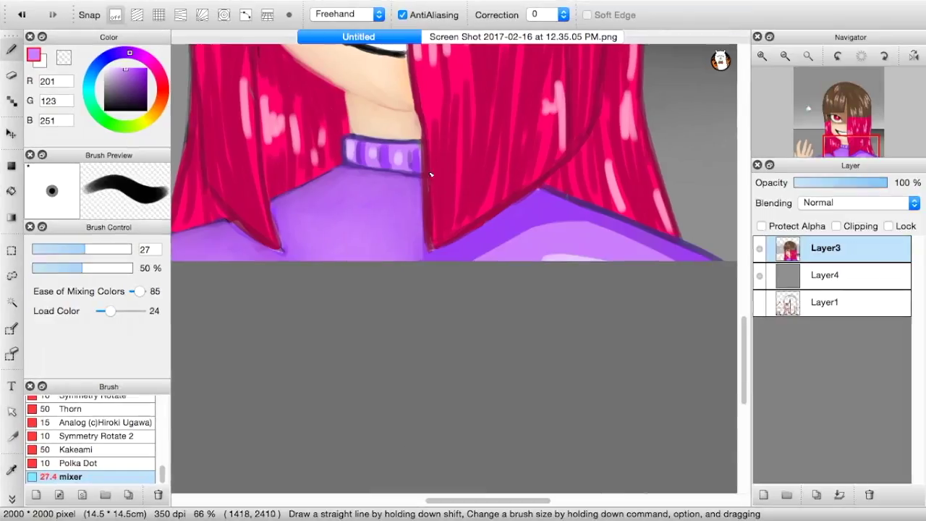
mouse_move(446, 246)
left_mouse_down()
mouse_move(542, 205)
mouse_move(713, 261)
mouse_move(541, 196)
left_mouse_up()
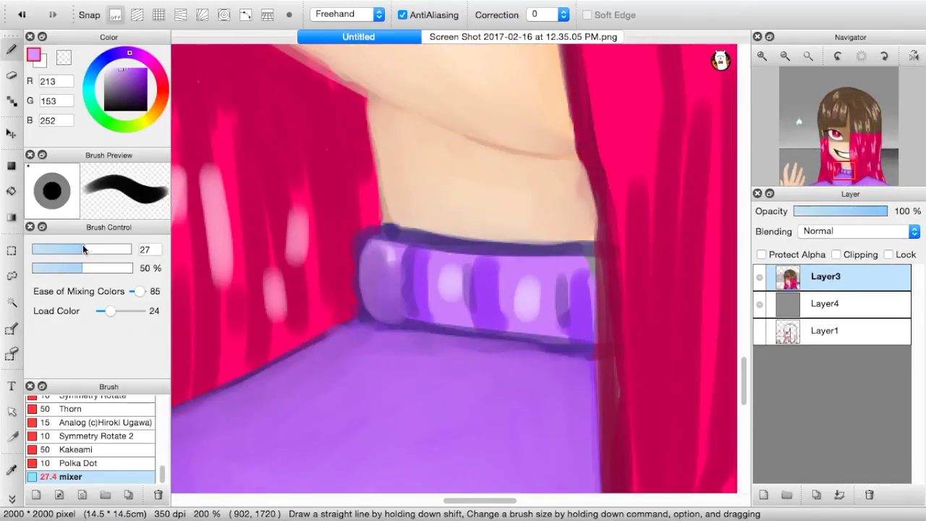
- Repaint the collar as rounded ribs with the mixer brush at size 12.4 in RGB 201, 123, 251
left_click_drag(83, 249, 56, 248)
mouse_move(383, 318)
left_mouse_down()
mouse_move(403, 253)
mouse_move(470, 329)
mouse_move(434, 319)
mouse_move(475, 320)
mouse_move(382, 281)
mouse_move(383, 318)
mouse_move(423, 261)
mouse_move(445, 328)
mouse_move(467, 270)
mouse_move(516, 315)
mouse_move(507, 275)
mouse_move(556, 321)
mouse_move(539, 270)
left_mouse_up()
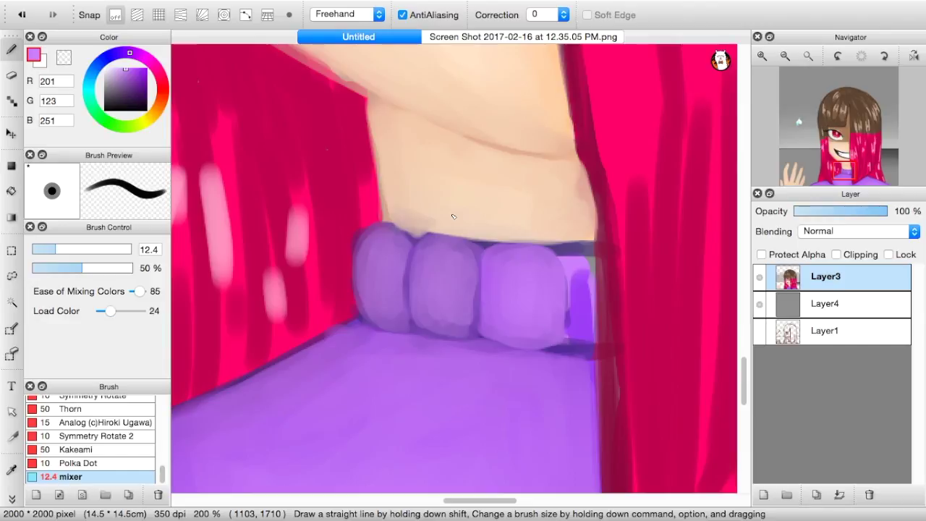
left_click_drag(577, 266, 578, 349)
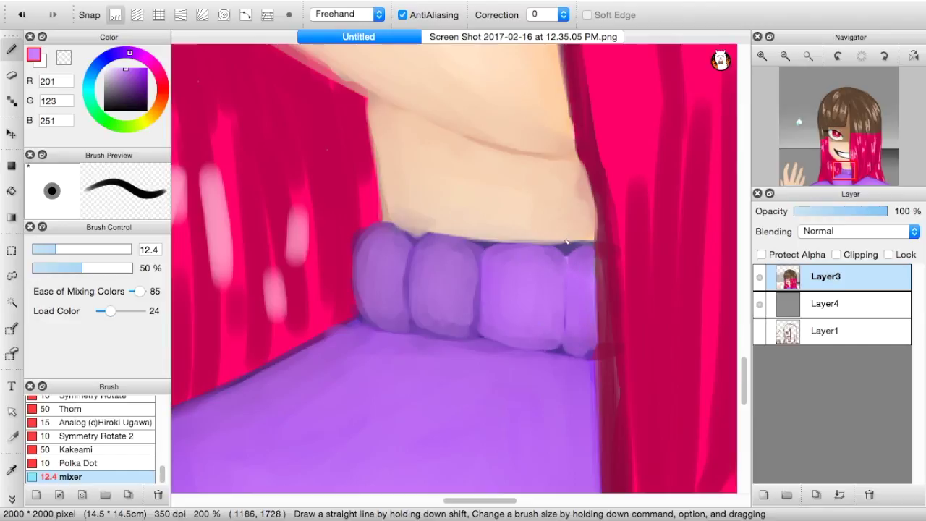
- Round off the collar's upper edge and define the dark creases beside the third and fourth ribs with sampled colours
right_click(567, 234)
left_click_drag(572, 238, 568, 248)
right_click(481, 237)
mouse_move(481, 240)
left_mouse_down()
mouse_move(570, 246)
mouse_move(570, 315)
left_mouse_up()
right_click(482, 208)
right_click(573, 319)
right_click(561, 350)
mouse_move(564, 259)
left_mouse_down()
mouse_move(515, 344)
mouse_move(567, 256)
mouse_move(588, 356)
left_mouse_up()
- Blend the third collar rib and its edges with sampled purple RGB 181, 103, 237
right_click(522, 307)
mouse_move(499, 272)
left_mouse_down()
mouse_move(496, 326)
mouse_move(555, 254)
left_mouse_up()
left_click_drag(564, 347, 571, 272)
left_click_drag(495, 330, 507, 262)
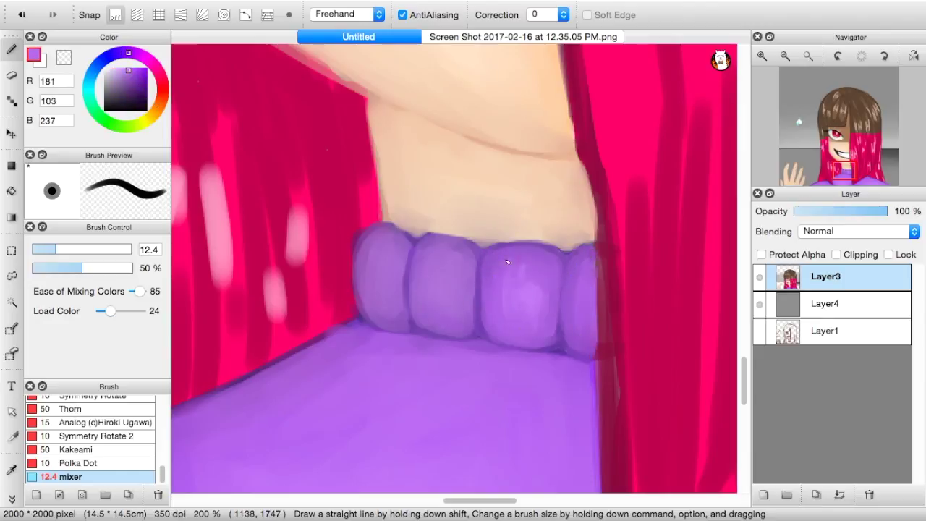
- Shade the upper inner corner of the eye white with sampled greys and blend it smoothly using the mixer brush at size 12.4
left_click(785, 56)
left_click(762, 56)
left_click_drag(834, 149, 831, 144)
right_click(463, 124)
mouse_move(434, 148)
left_mouse_down()
mouse_move(484, 120)
mouse_move(447, 175)
left_mouse_up()
mouse_move(434, 151)
left_mouse_down()
mouse_move(479, 116)
mouse_move(397, 152)
left_mouse_up()
right_click(458, 217)
mouse_move(402, 123)
left_mouse_down()
mouse_move(393, 163)
mouse_move(392, 130)
left_mouse_up()
right_click(400, 121)
mouse_move(436, 145)
left_mouse_down()
mouse_move(480, 119)
mouse_move(389, 159)
left_mouse_up()
right_click(452, 149)
left_click_drag(474, 129, 447, 174)
left_click_drag(393, 131, 411, 212)
left_click_drag(412, 170, 443, 258)
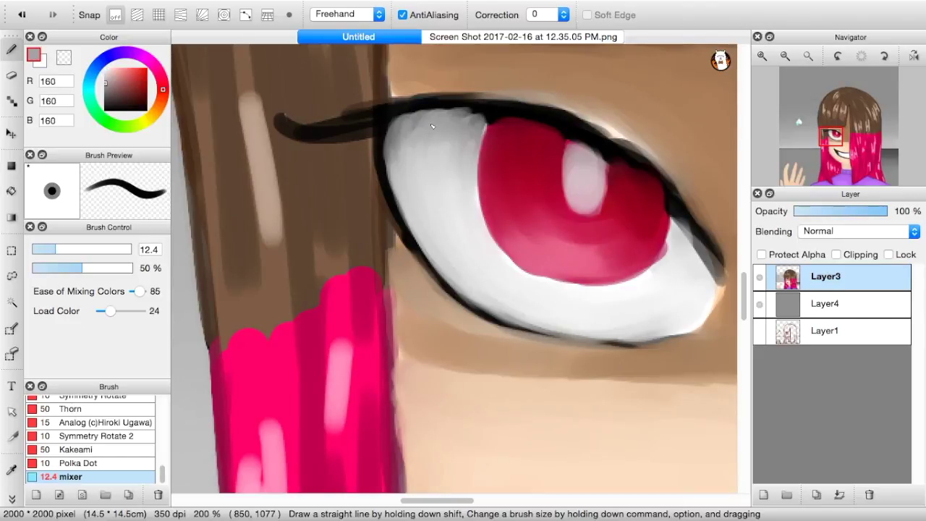
- Shade the outer corner of the eye white in grey and blend it with sampled RGB 238, 238, 238
left_click_drag(677, 216, 666, 269)
left_click_drag(693, 244, 712, 298)
right_click(662, 275)
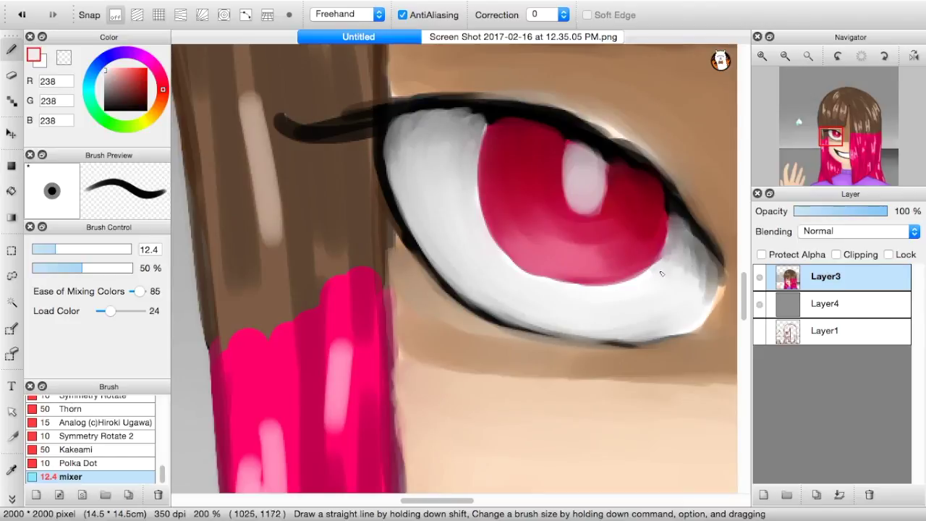
left_click_drag(661, 273, 689, 229)
mouse_move(679, 220)
left_mouse_down()
mouse_move(697, 281)
mouse_move(692, 311)
left_mouse_up()
left_click_drag(684, 282, 689, 244)
- Draw a thin curved highlight across the top of the eye and iris with the Pen at size 3.3 in RGB 238, 238, 238
left_click_drag(50, 250, 8, 254)
scroll(90, 434, "up", 10)
left_click(68, 402)
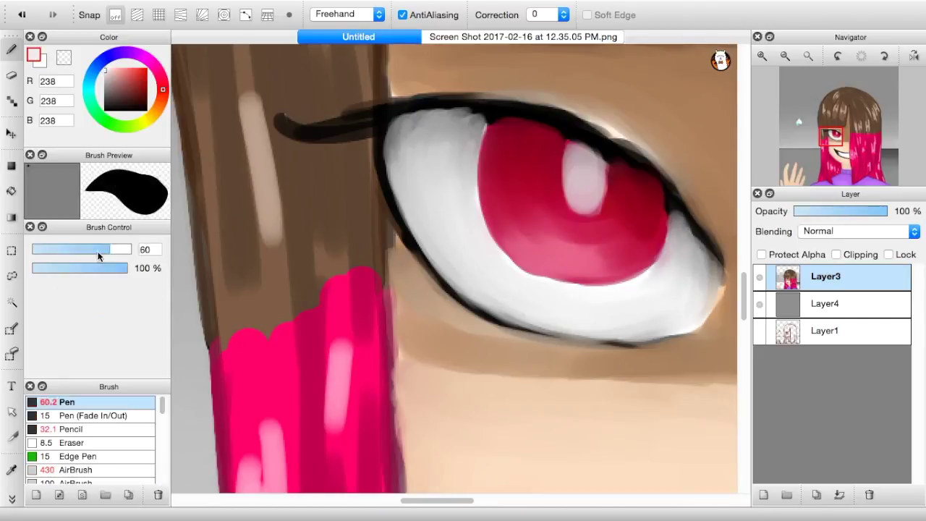
left_click_drag(97, 252, 34, 249)
mouse_move(397, 127)
left_mouse_down()
mouse_move(535, 128)
mouse_move(588, 165)
left_mouse_up()
- Add short highlight strokes inside the iris's lower edge and an oval reflection with a small dot at its upper outer side
left_click_drag(619, 225, 676, 227)
key("super+z")
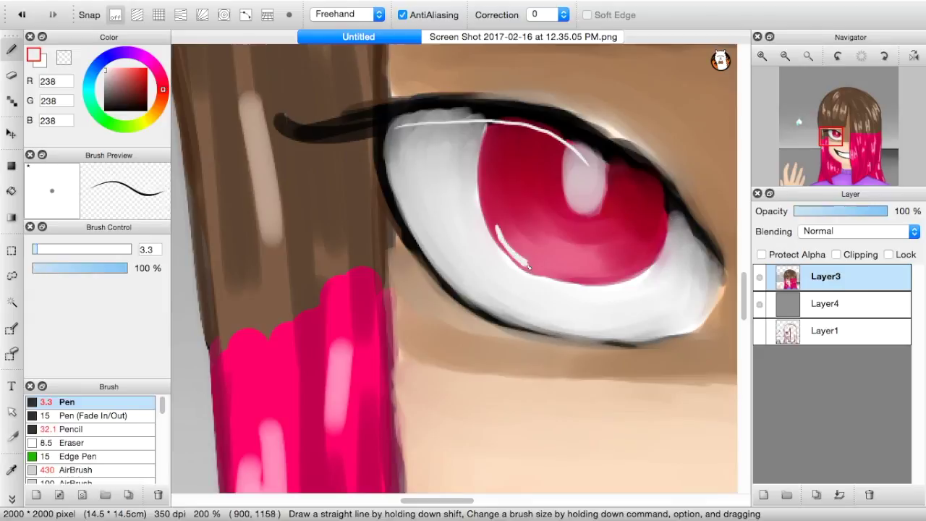
left_click_drag(528, 266, 508, 241)
mouse_move(624, 208)
left_mouse_down()
mouse_move(628, 189)
mouse_move(639, 210)
left_mouse_up()
left_click(641, 233)
- Draw a thin light line along the lower rim of the eye white in RGB 238, 238, 238 with the canvas rotated
left_click(785, 56)
left_click(884, 55)
left_click(762, 56)
left_click(842, 143)
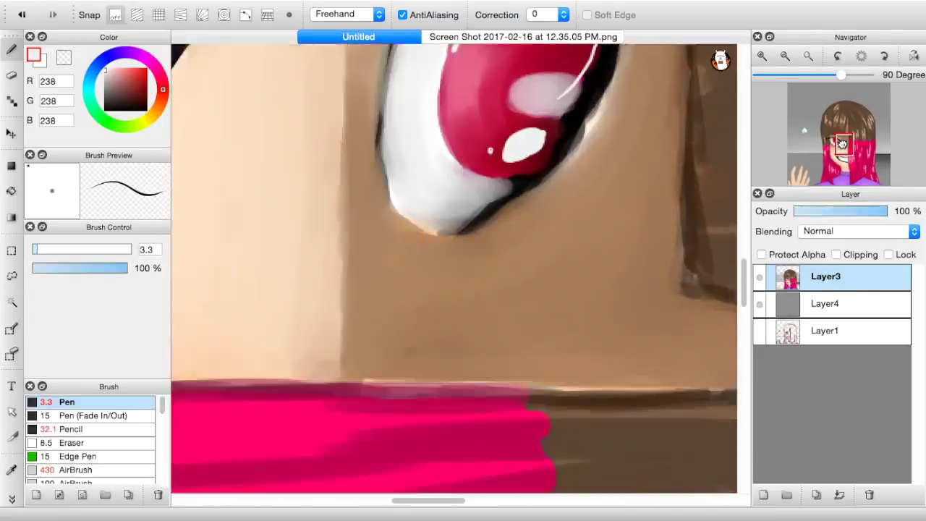
left_click_drag(841, 143, 834, 141)
left_click_drag(370, 180, 404, 149)
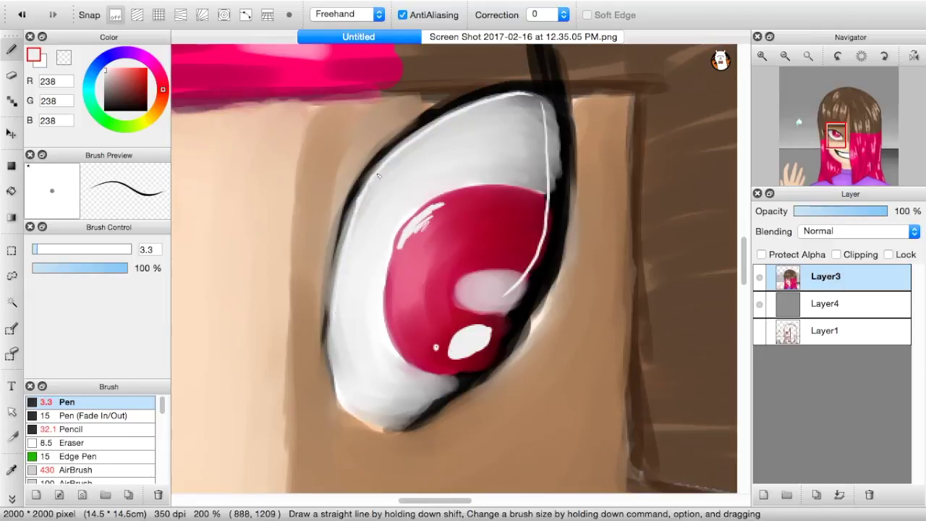
left_click(838, 56)
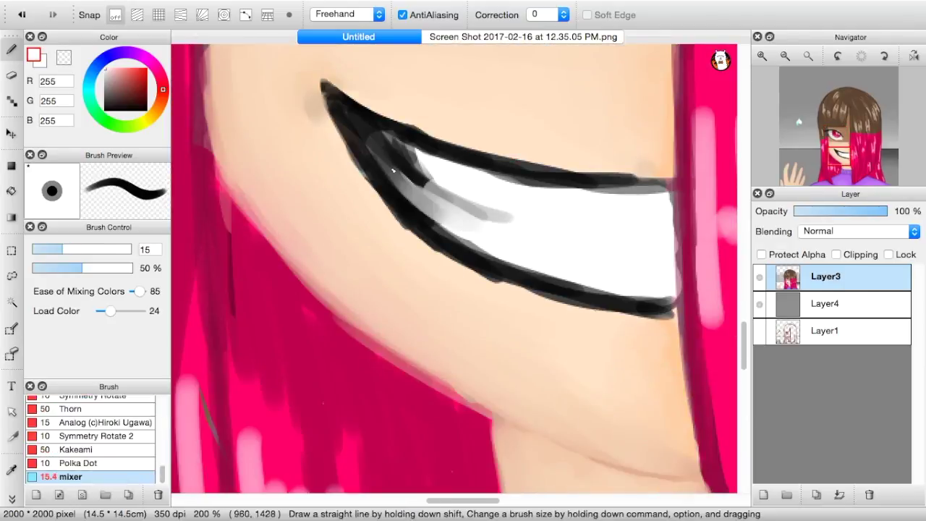
- Blend soft grey shading across the white teeth with the mixer brush at size 15
mouse_move(434, 210)
left_mouse_down()
mouse_move(643, 293)
mouse_move(574, 265)
mouse_move(597, 274)
mouse_move(589, 271)
mouse_move(602, 240)
mouse_move(463, 189)
mouse_move(608, 178)
mouse_move(405, 159)
mouse_move(491, 264)
mouse_move(537, 273)
left_mouse_up()
mouse_move(371, 147)
left_mouse_down()
mouse_move(445, 217)
mouse_move(371, 150)
left_mouse_up()
left_click_drag(97, 250, 71, 249)
mouse_move(549, 210)
left_mouse_down()
mouse_move(441, 172)
mouse_move(608, 206)
mouse_move(499, 192)
mouse_move(636, 192)
mouse_move(670, 277)
mouse_move(641, 213)
mouse_move(449, 172)
left_mouse_up()
right_click(473, 211)
- Refine the teeth's shading with the mixer brush at size 9.5, and continue at size 15 on the rotated canvas in RGB 254, 254, 254
left_click_drag(71, 249, 51, 249)
left_click_drag(372, 142, 499, 219)
right_click(527, 229)
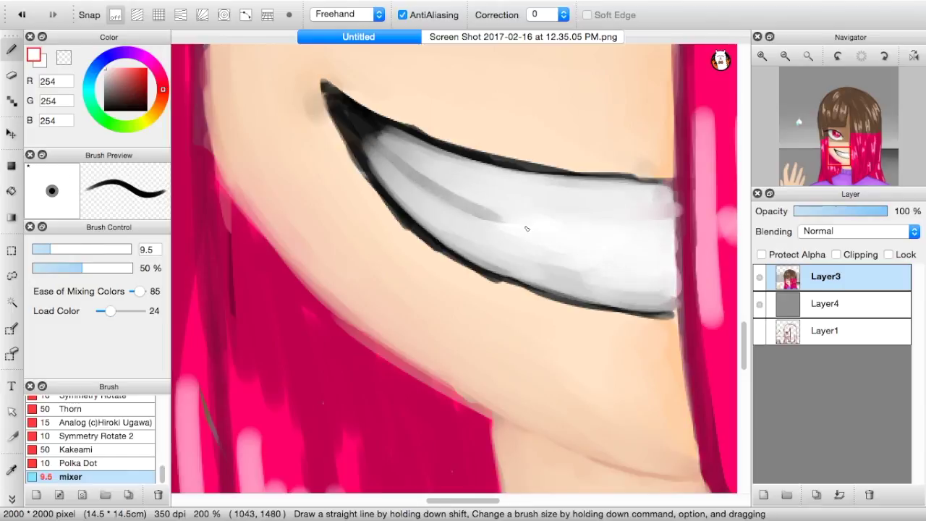
left_click(63, 250)
mouse_move(506, 266)
left_mouse_down()
mouse_move(393, 196)
mouse_move(554, 279)
mouse_move(488, 259)
mouse_move(567, 294)
mouse_move(472, 244)
left_mouse_up()
left_click(884, 56)
left_click_drag(845, 140, 844, 160)
left_click_drag(532, 204, 531, 180)
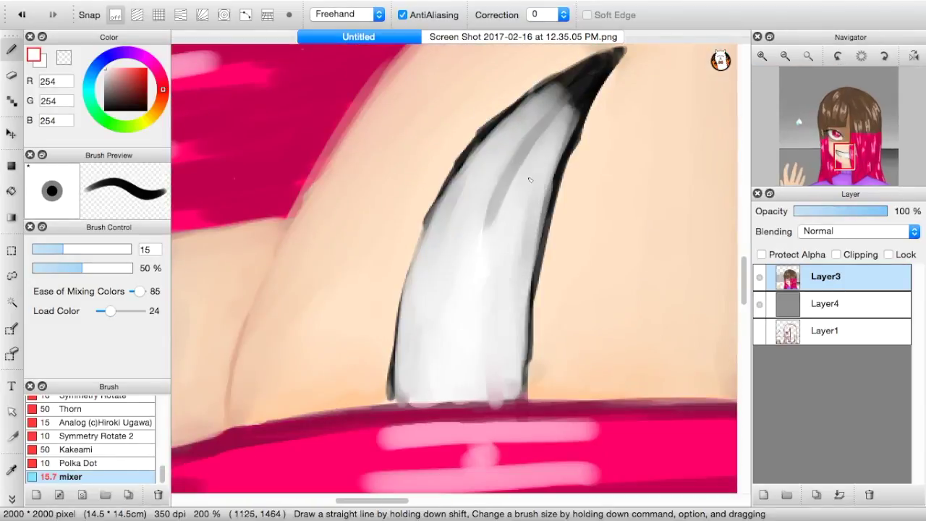
- Darken the teeth near the corner of the mouth and soften the grey crease with sampled greys
right_click(561, 91)
mouse_move(557, 88)
left_mouse_down()
mouse_move(570, 106)
mouse_move(549, 164)
left_mouse_up()
right_click(544, 172)
mouse_move(553, 130)
left_mouse_down()
mouse_move(542, 176)
mouse_move(564, 119)
left_mouse_up()
right_click(521, 189)
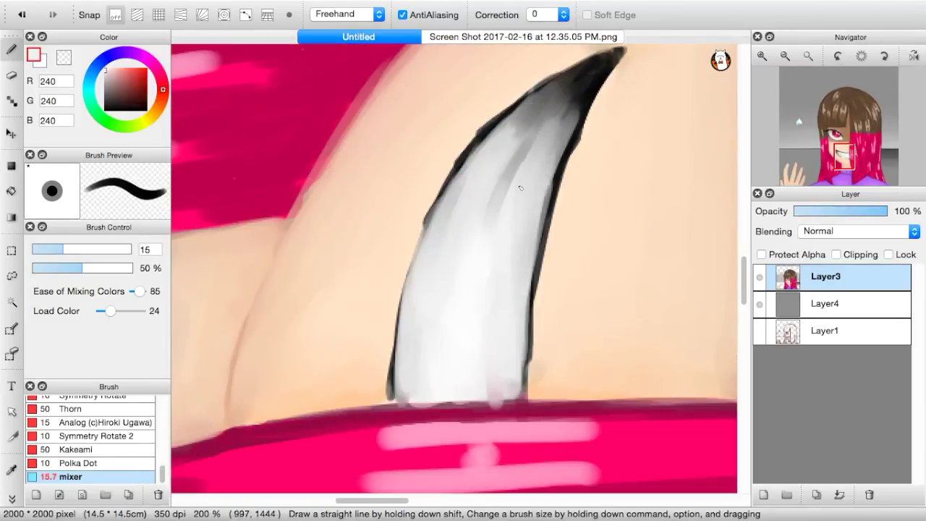
- Blend sampled black from the mouth corner into the teeth and smooth the transition with RGB 201, 201, 201
right_click(605, 59)
left_click_drag(605, 58, 571, 128)
right_click(538, 112)
mouse_move(567, 86)
left_mouse_down()
mouse_move(559, 152)
mouse_move(525, 185)
left_mouse_up()
right_click(551, 154)
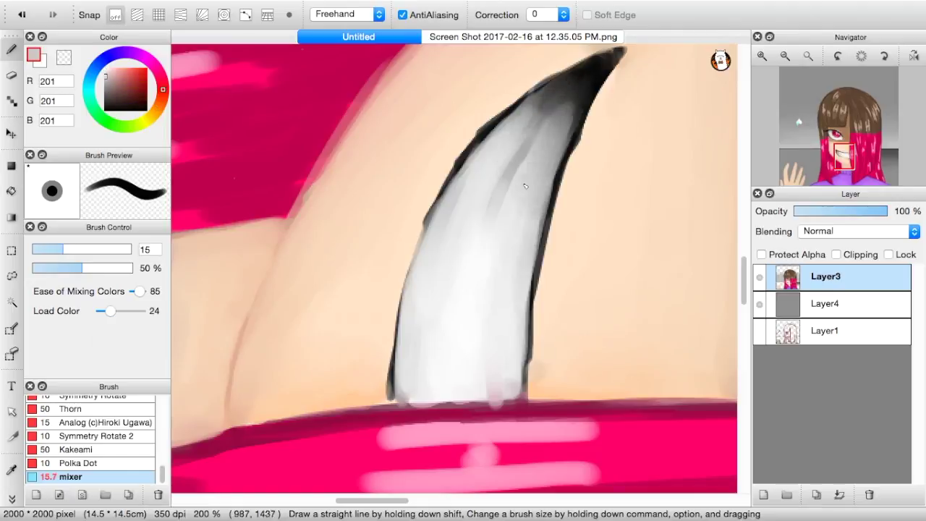
left_click_drag(534, 122, 564, 90)
- Reset the canvas rotation and paint over the bangs' lower outline beside the parting with sampled brown RGB 98, 70, 50
left_click(861, 56)
left_click(808, 56)
left_click(761, 56)
left_click(762, 56)
mouse_move(411, 464)
left_mouse_down()
mouse_move(265, 339)
mouse_move(390, 442)
left_mouse_up()
left_click(786, 57)
right_click(482, 113)
mouse_move(463, 188)
left_mouse_down()
mouse_move(495, 136)
mouse_move(470, 219)
mouse_move(536, 256)
left_mouse_up()
left_click(762, 56)
left_click(762, 57)
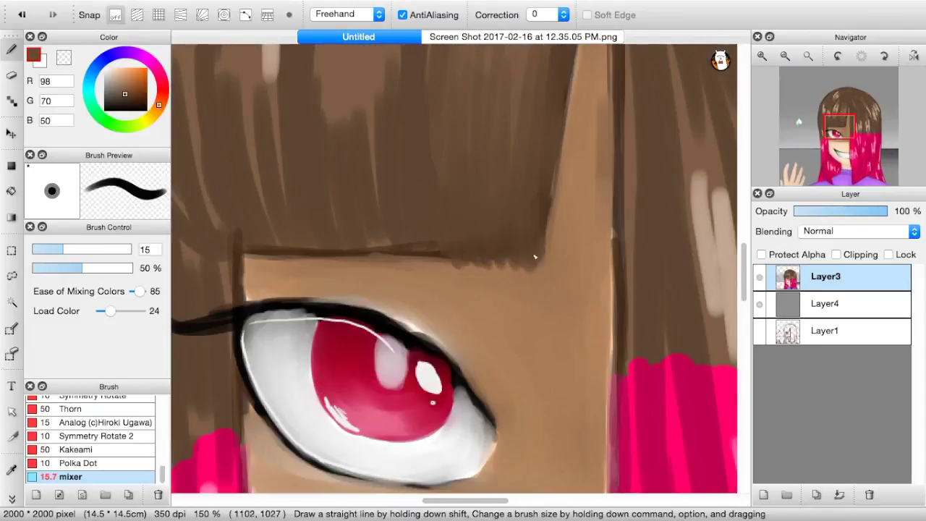
- Blend the strands and highlights in the middle of the bangs with the mixer brush in sampled brown RGB 92, 68, 50
left_click(785, 56)
mouse_move(839, 132)
left_mouse_down()
mouse_move(839, 118)
mouse_move(839, 126)
left_mouse_up()
right_click(427, 224)
mouse_move(479, 83)
left_mouse_down()
mouse_move(394, 282)
mouse_move(428, 310)
mouse_move(432, 366)
left_mouse_up()
right_click(498, 74)
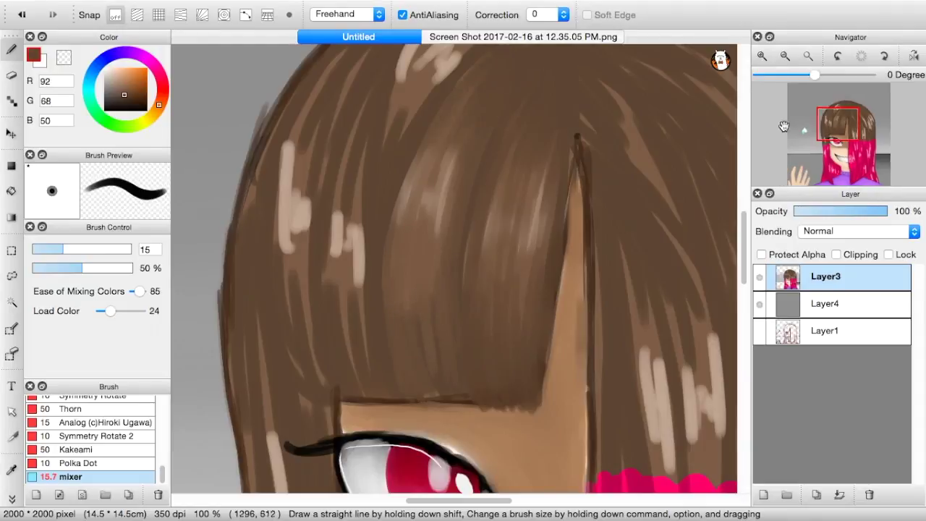
left_click(839, 117)
left_click_drag(432, 246, 407, 292)
- Smooth the strands along the outer side of the bangs with sampled brown RGB 93, 67, 48
left_click(841, 132)
left_click_drag(398, 197, 386, 277)
left_click_drag(434, 141, 428, 196)
right_click(443, 264)
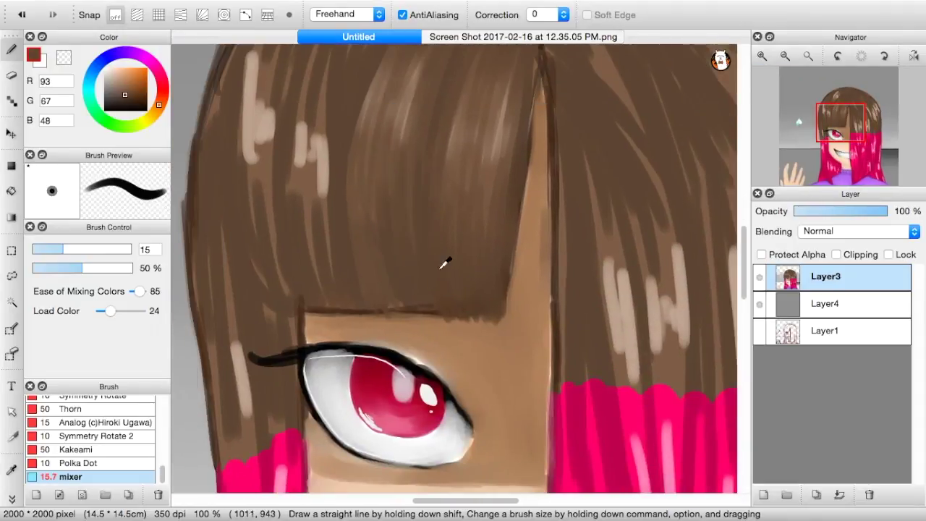
left_click_drag(378, 169, 366, 218)
left_click_drag(361, 155, 350, 234)
left_click_drag(417, 67, 392, 284)
- Blend the highlight near the crown above the bangs into the hair with sampled brown RGB 107, 77, 55
scroll(424, 280, "up", 3)
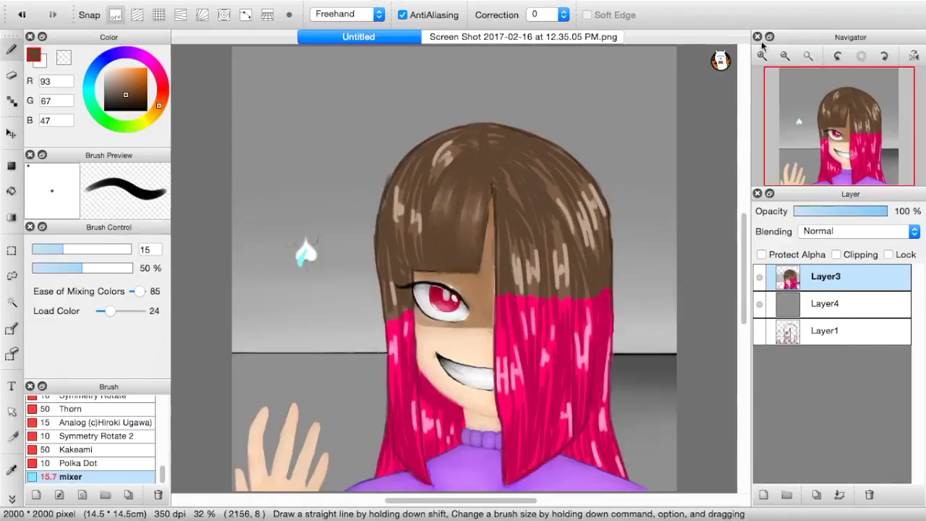
scroll(453, 183, "up", 3)
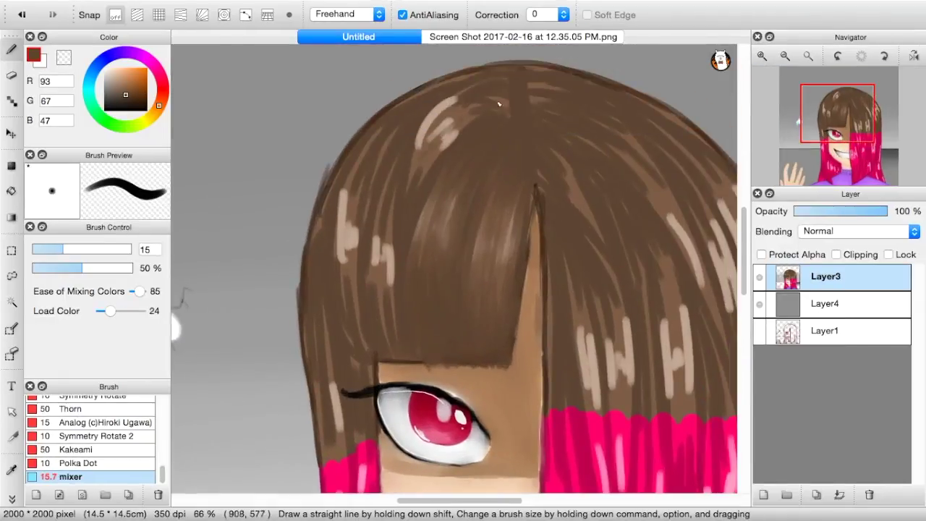
right_click(500, 104)
left_click_drag(474, 115, 421, 184)
mouse_move(477, 85)
left_mouse_down()
mouse_move(410, 188)
mouse_move(450, 112)
mouse_move(424, 159)
left_mouse_up()
right_click(450, 133)
left_click_drag(463, 130, 424, 191)
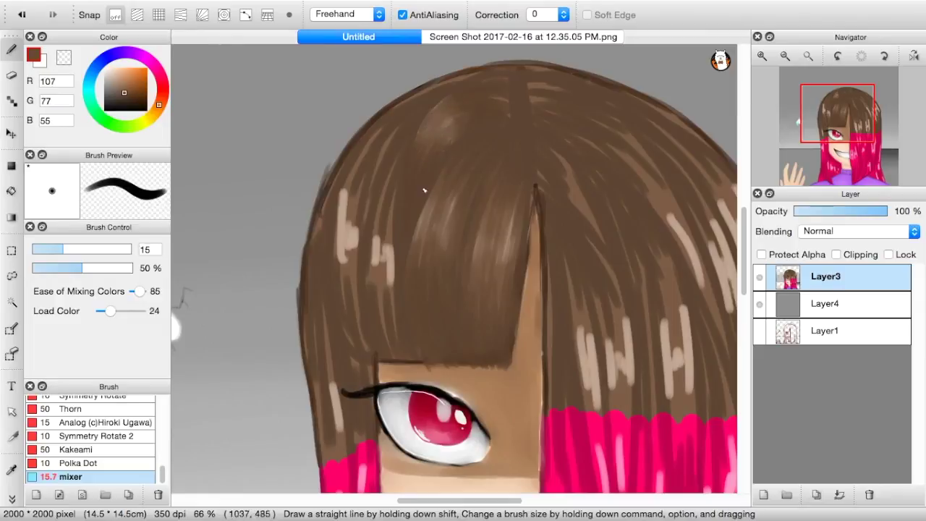
- Rotate the canvas and smooth the crown above the bangs with sampled brown RGB 92, 68, 50
left_click(838, 55)
left_click(837, 55)
right_click(359, 221)
left_click_drag(334, 283, 345, 152)
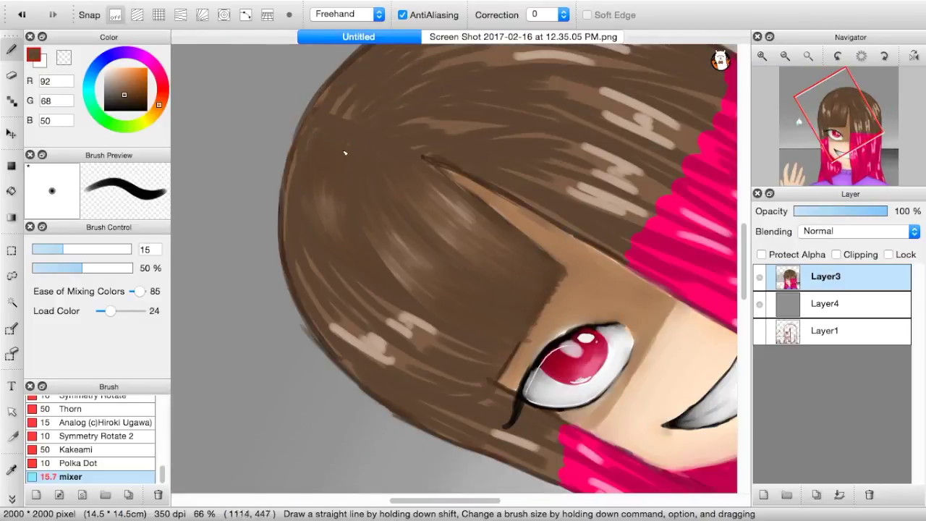
- Reset the rotation, blend away the H-shaped highlight beside the bangs and smooth the crown strands with sampled browns
left_click(861, 56)
right_click(386, 175)
left_click_drag(386, 175, 376, 342)
left_click_drag(389, 227, 378, 334)
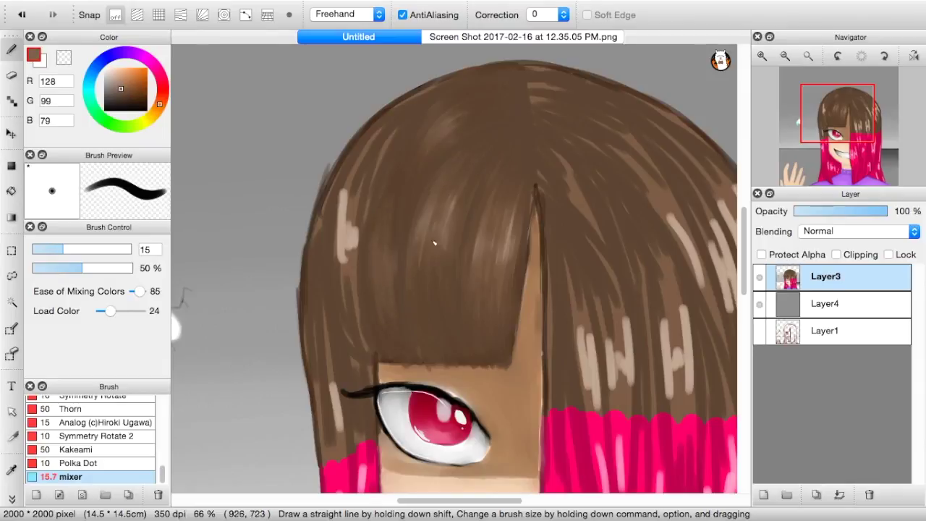
left_click_drag(478, 78, 404, 112)
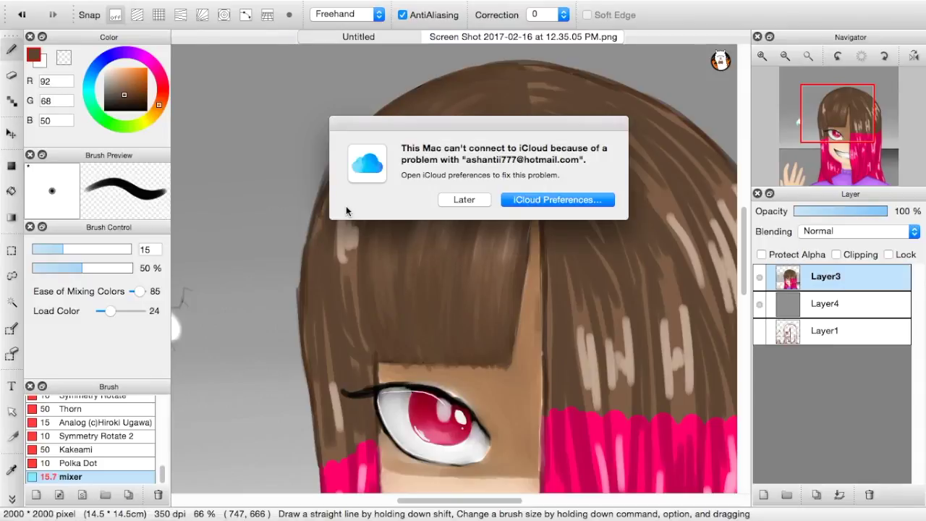
- Dismiss the iCloud alert and finish blending the outermost highlight beside the bangs into the brown hair
key("Escape")
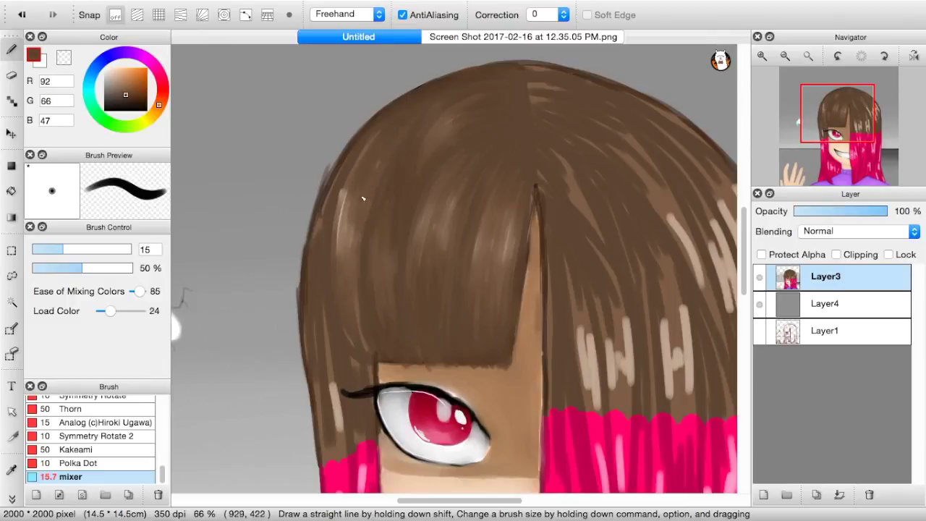
mouse_move(364, 198)
left_mouse_down()
mouse_move(377, 282)
mouse_move(399, 193)
left_mouse_up()
left_click(786, 56)
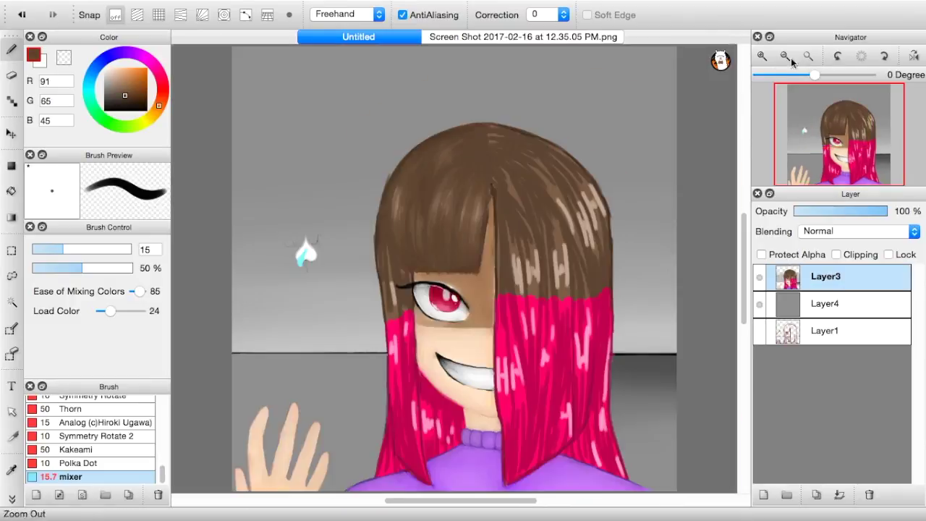
- Smooth the brown side hair next to the eye and paint over the long eyelash tail with sampled browns
left_click(762, 57)
left_click(827, 140)
left_click_drag(417, 247, 424, 155)
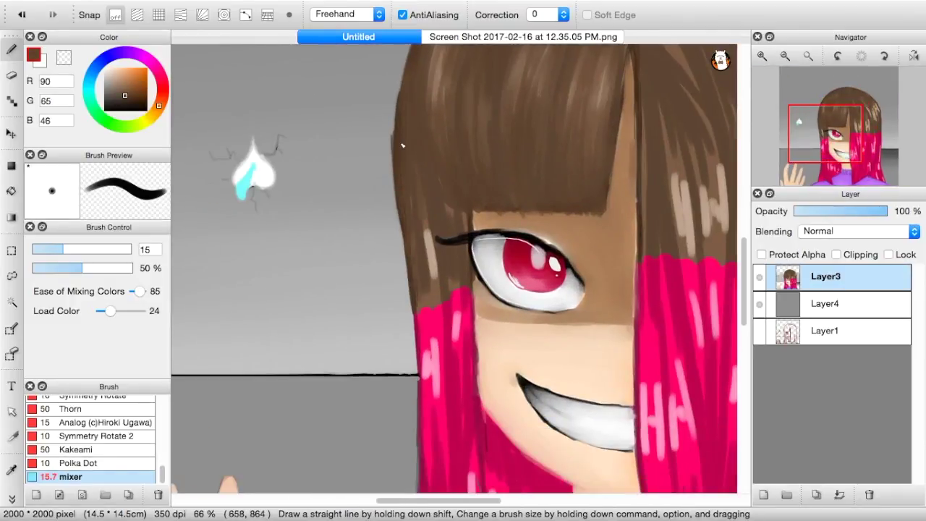
left_click_drag(462, 214, 460, 253)
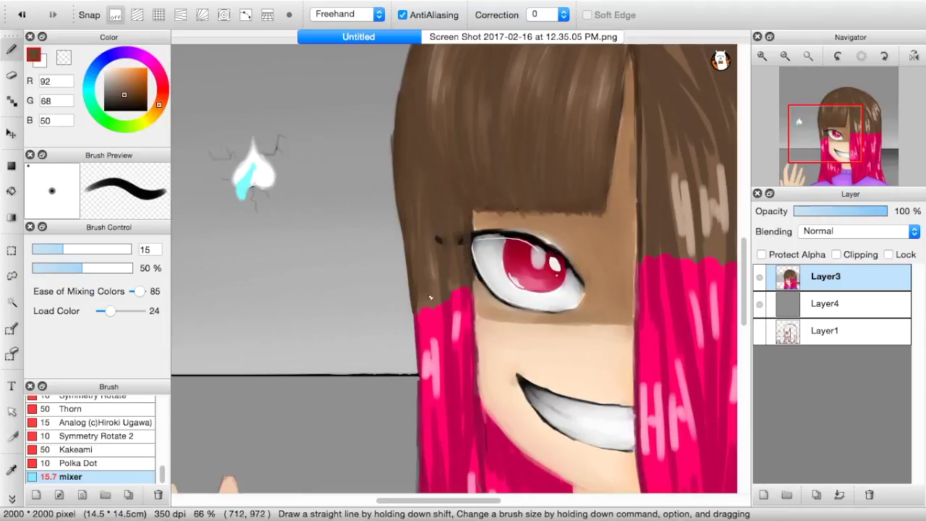
right_click(679, 182)
left_click_drag(416, 160, 428, 280)
right_click(443, 210)
left_click_drag(459, 217, 459, 245)
- Pull pink RGB 255, 0, 104 up into the brown side hair beside the eye and blend it with sampled brown
left_click(762, 57)
right_click(410, 340)
left_click_drag(409, 322, 411, 256)
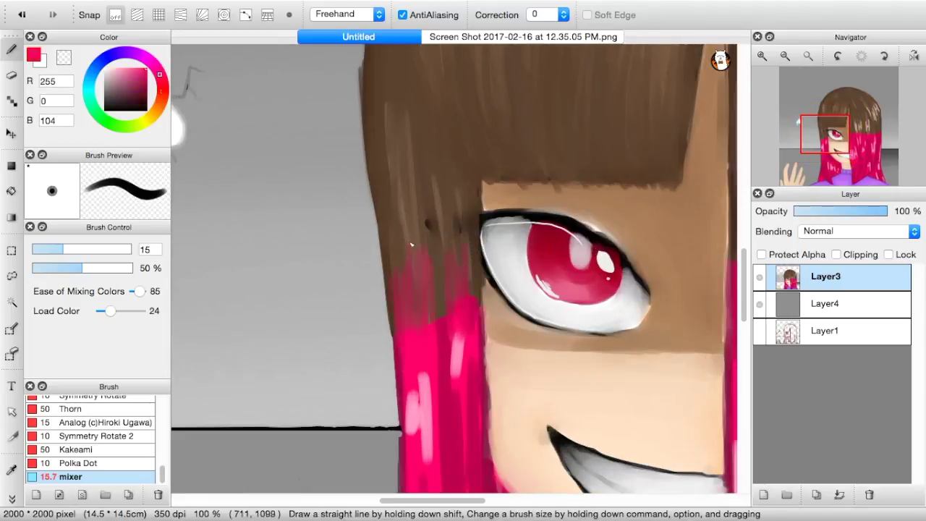
left_click(436, 222, "alt")
left_click_drag(472, 340, 465, 199)
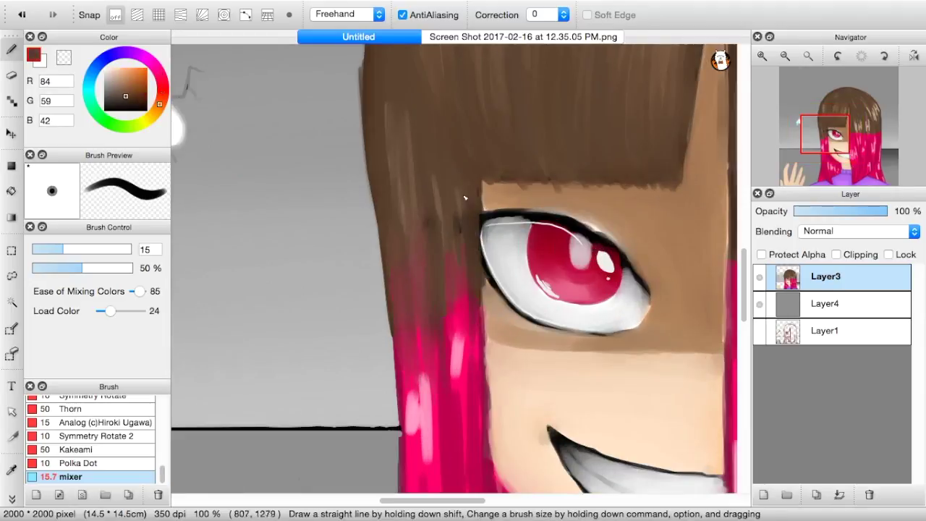
- Refine the brown-to-pink gradient on the side hair beside the eye with alternately sampled pink and brown strokes
left_click(808, 56)
left_click(762, 56)
left_click(761, 56)
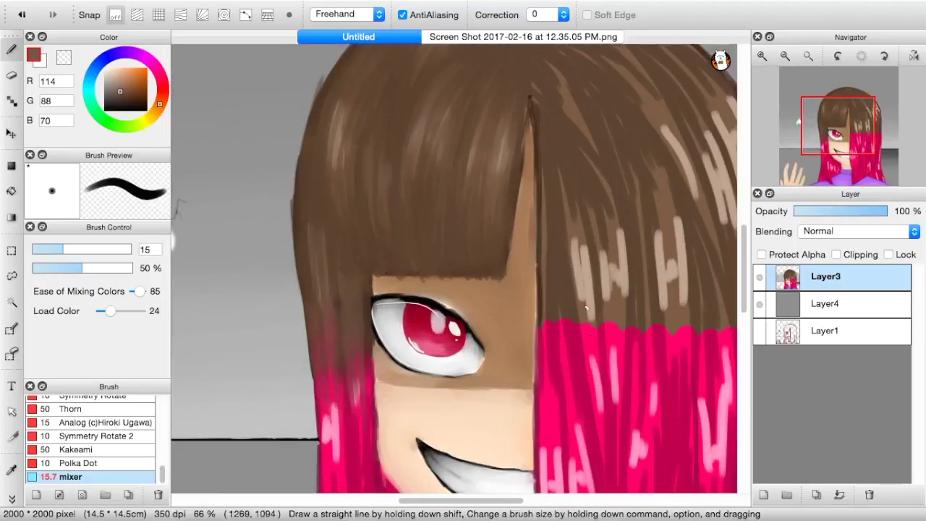
right_click(589, 373)
left_click_drag(327, 338, 324, 263)
left_click_drag(364, 353, 362, 309)
right_click(346, 269)
left_click_drag(346, 273, 316, 345)
- Blend the first highlight streak beside the parting on the long hair section with sampled brown
left_click_drag(487, 269, 386, 311)
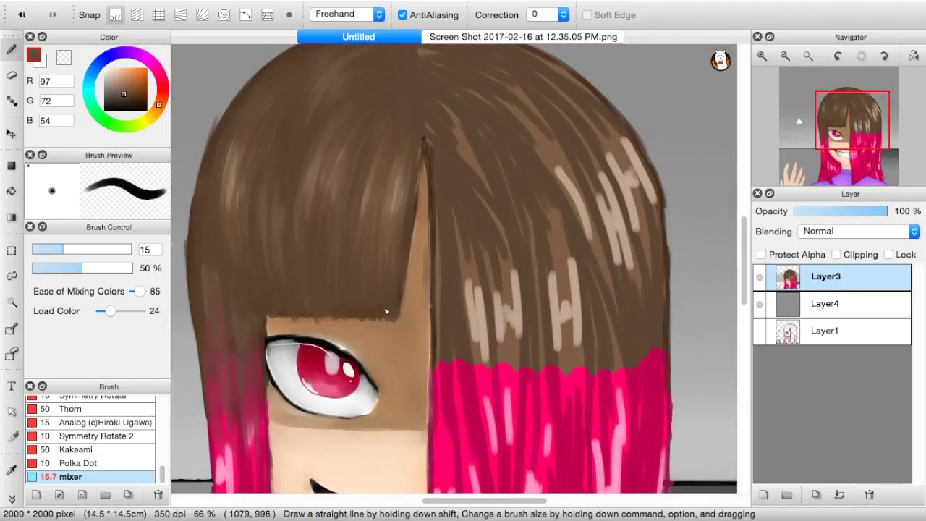
right_click(470, 215)
left_click_drag(471, 230, 473, 340)
- Paint over the dark parting line and smooth the crown strands above the long hair section with brown RGB 92, 68, 50
mouse_move(481, 165)
left_mouse_down()
mouse_move(590, 243)
mouse_move(520, 169)
left_mouse_up()
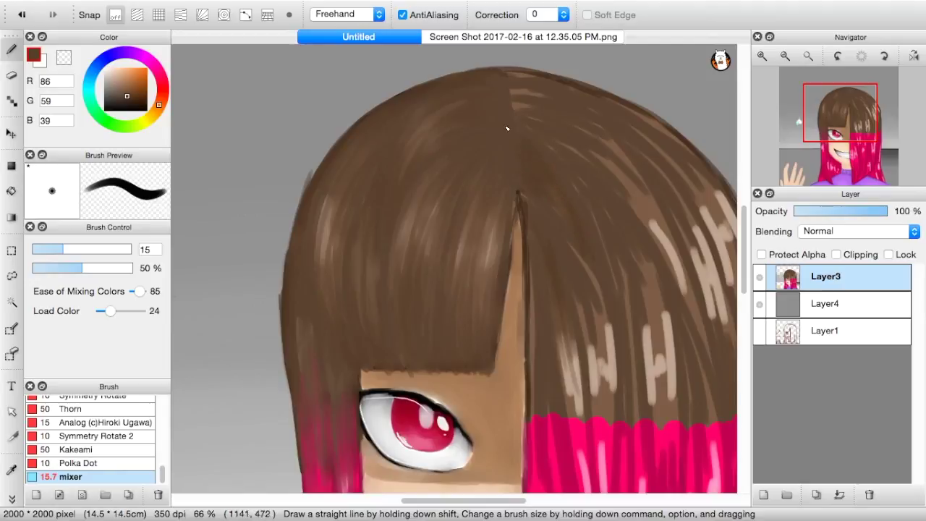
left_click_drag(528, 259, 531, 244)
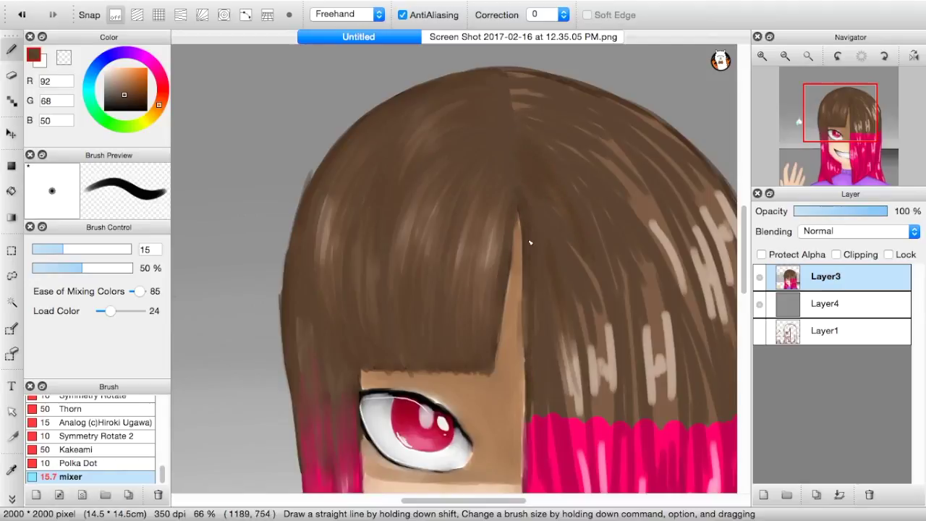
left_click_drag(510, 104, 701, 167)
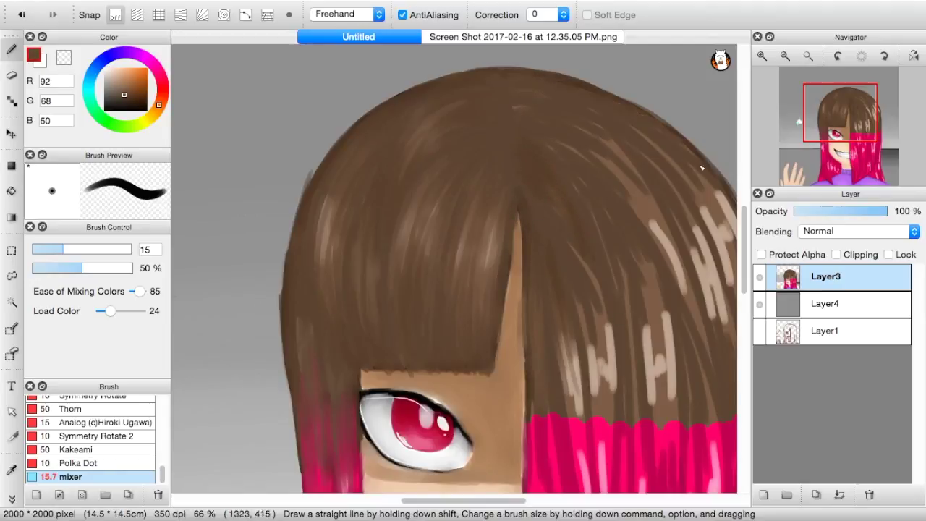
- Blend the remaining brown highlights of the long hair section and soften its scalloped pink edge into a gradient
mouse_move(560, 107)
left_mouse_down()
mouse_move(496, 54)
mouse_move(608, 346)
mouse_move(661, 400)
mouse_move(658, 285)
mouse_move(696, 306)
mouse_move(607, 153)
mouse_move(538, 144)
mouse_move(535, 131)
mouse_move(230, 315)
mouse_move(384, 146)
left_mouse_up()
mouse_move(289, 282)
left_mouse_down()
mouse_move(400, 157)
mouse_move(324, 258)
left_mouse_up()
mouse_move(418, 255)
left_mouse_down()
mouse_move(355, 268)
mouse_move(429, 285)
mouse_move(409, 322)
mouse_move(477, 187)
mouse_move(387, 211)
left_mouse_up()
mouse_move(384, 141)
left_mouse_down()
mouse_move(424, 230)
mouse_move(390, 368)
mouse_move(499, 275)
mouse_move(454, 249)
mouse_move(294, 391)
mouse_move(289, 237)
mouse_move(289, 371)
left_mouse_up()
mouse_move(474, 214)
left_mouse_down()
mouse_move(516, 200)
mouse_move(544, 254)
mouse_move(471, 108)
mouse_move(544, 121)
mouse_move(498, 184)
mouse_move(499, 91)
mouse_move(516, 188)
mouse_move(383, 220)
mouse_move(381, 164)
mouse_move(533, 144)
mouse_move(492, 229)
mouse_move(477, 290)
left_mouse_up()
right_click(384, 219)
left_click(808, 57)
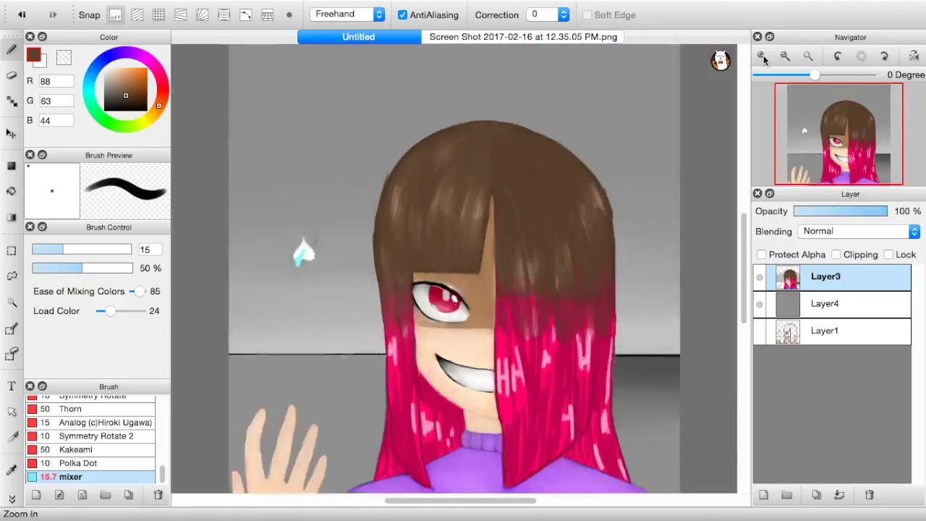
- Paint fine light strands over the brown part of the long hair section with sampled browns, including RGB 148, 118, 96
left_click(763, 57)
right_click(575, 306)
left_click_drag(590, 181, 612, 241)
left_click_drag(640, 187, 657, 256)
left_click_drag(560, 96, 616, 138)
left_click_drag(684, 240, 659, 161)
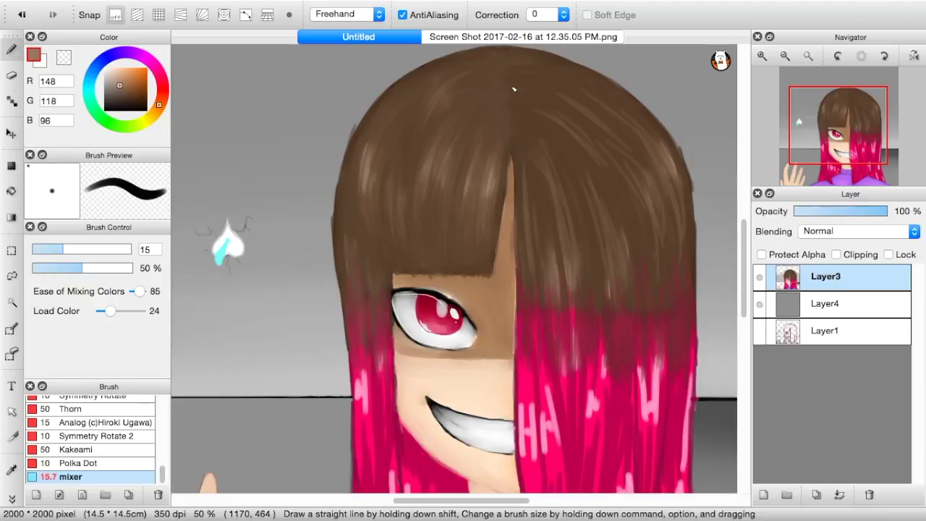
left_click_drag(514, 89, 547, 120)
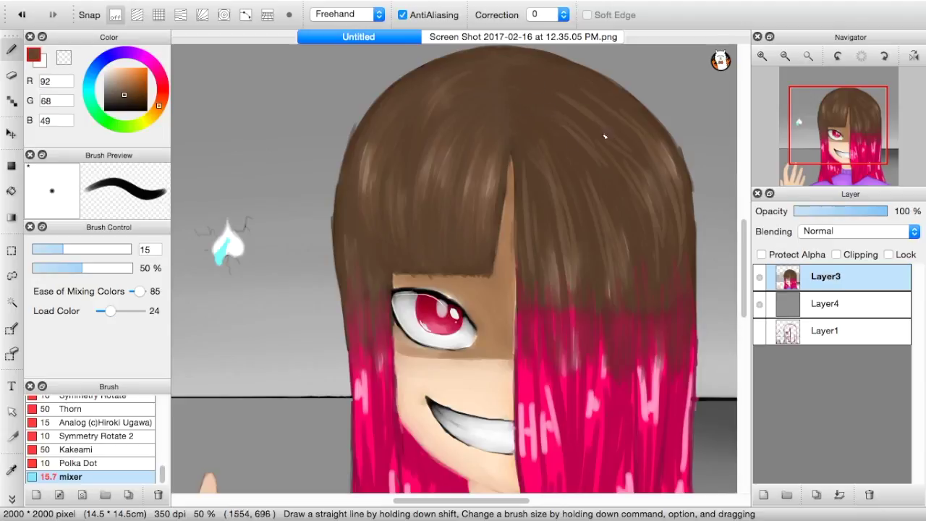
- Blend the highlights on the upper pink part of the lock beside the eye with sampled pinks, including RGB 255, 0, 104
left_click(761, 56)
left_click(825, 151)
right_click(425, 265)
left_click_drag(423, 208, 425, 266)
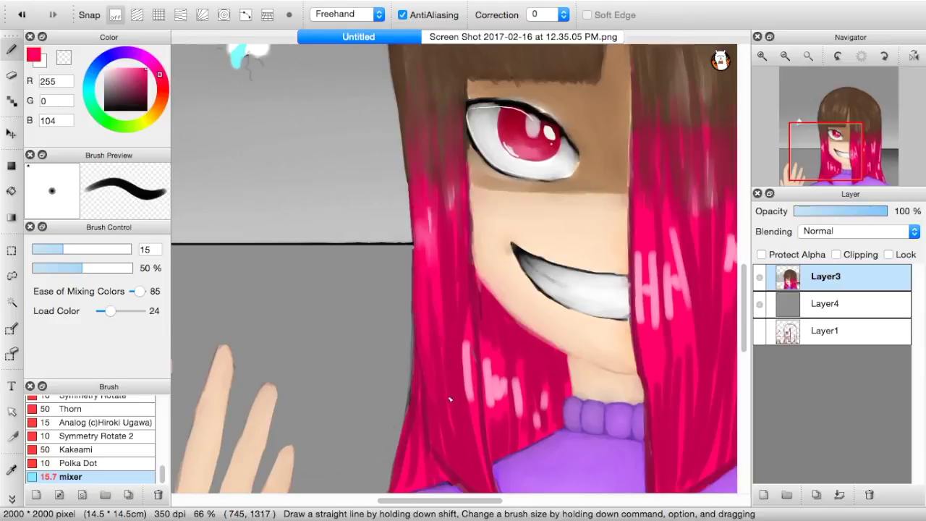
right_click(463, 463)
left_click_drag(425, 214, 425, 269)
left_click_drag(431, 176, 431, 258)
- Blend the remaining highlight and streaks down the same pink lock beside the cheek with sampled pinks, including RGB 154, 5, 65
left_click(839, 166)
right_click(367, 378)
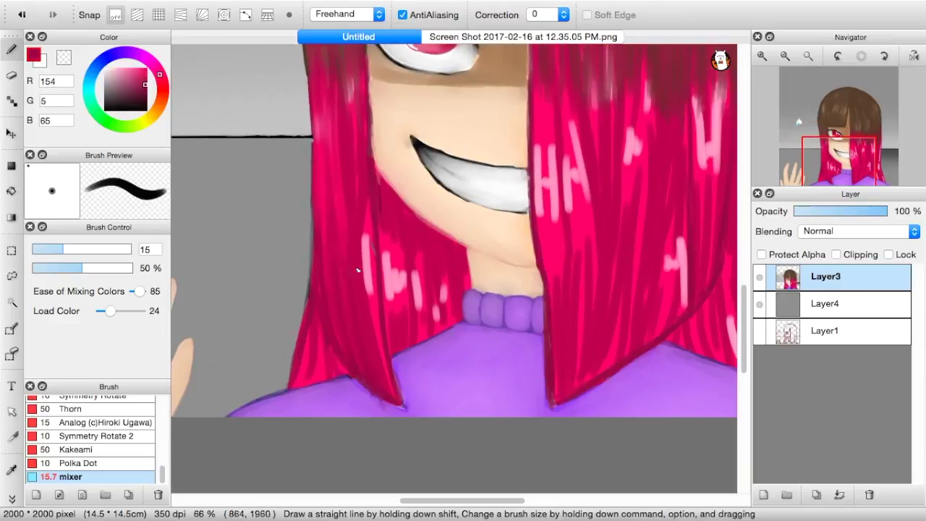
mouse_move(370, 293)
left_mouse_down()
mouse_move(365, 228)
mouse_move(331, 159)
left_mouse_up()
left_click_drag(332, 337, 330, 232)
left_click_drag(356, 362, 342, 263)
right_click(370, 197)
mouse_move(370, 333)
left_mouse_down()
mouse_move(367, 197)
mouse_move(368, 323)
left_mouse_up()
left_click_drag(335, 232, 333, 124)
left_click_drag(335, 331, 331, 245)
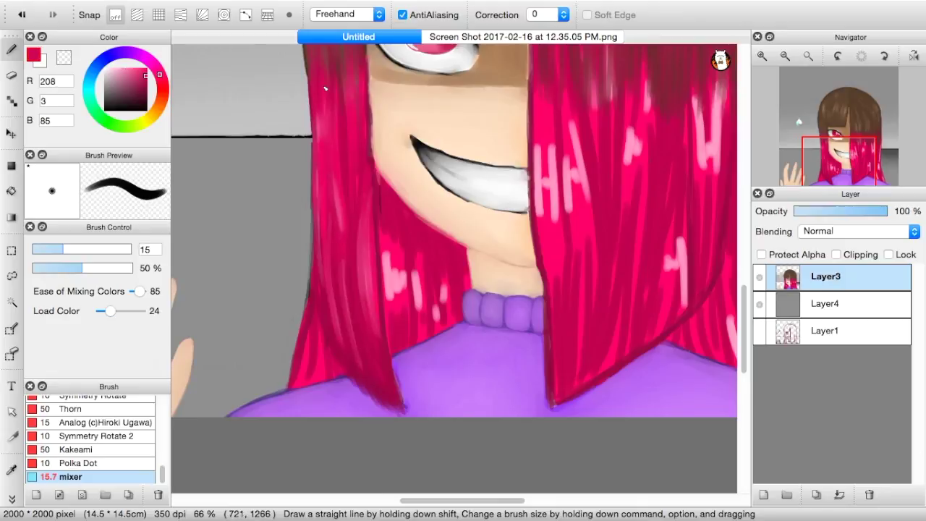
- Smooth away the pale highlight strokes along the long hair section's inner edge, beside the mouth, using sampled pinks
right_click(556, 278)
left_click_drag(556, 277, 559, 321)
mouse_move(534, 145)
left_mouse_down()
mouse_move(537, 227)
mouse_move(540, 136)
left_mouse_up()
left_click_drag(553, 220, 550, 144)
right_click(554, 304)
left_click_drag(551, 265, 538, 132)
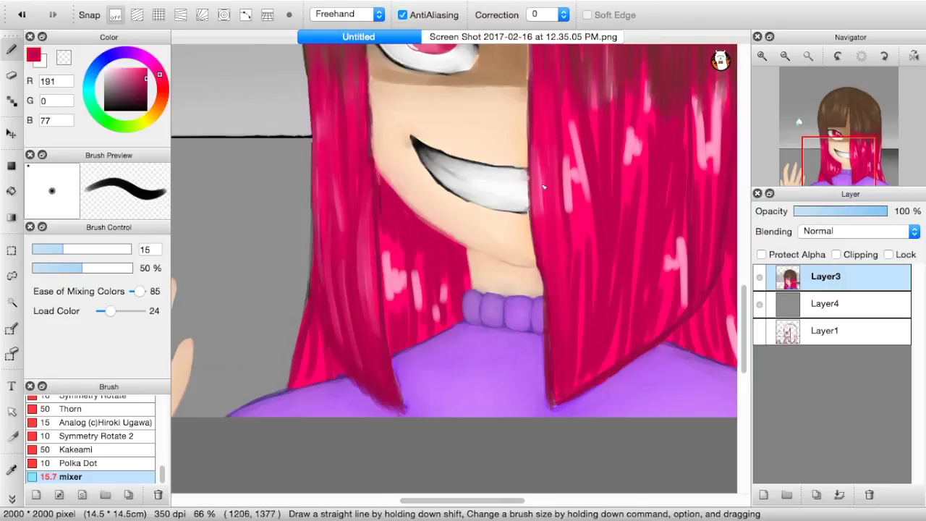
- Blend the next highlight streak inward on the long pink hair section, sampling dark pink RGB 141, 7, 61
left_click(863, 151)
right_click(363, 242)
left_click(854, 157)
right_click(441, 387)
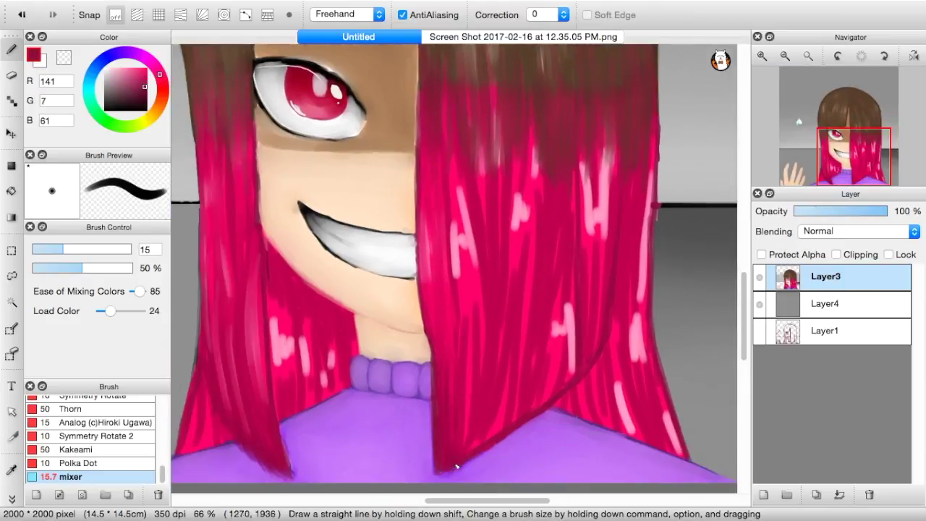
left_click_drag(456, 289, 457, 190)
left_click_drag(474, 262, 463, 188)
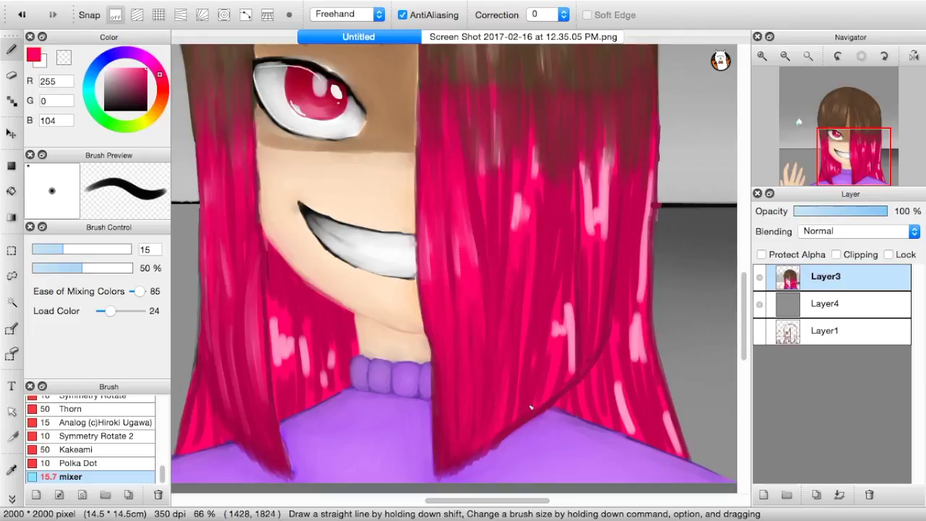
- Smooth the dark diagonal edge at the long hair section's tip and blend the highlights in its middle
left_click_drag(466, 392, 497, 378)
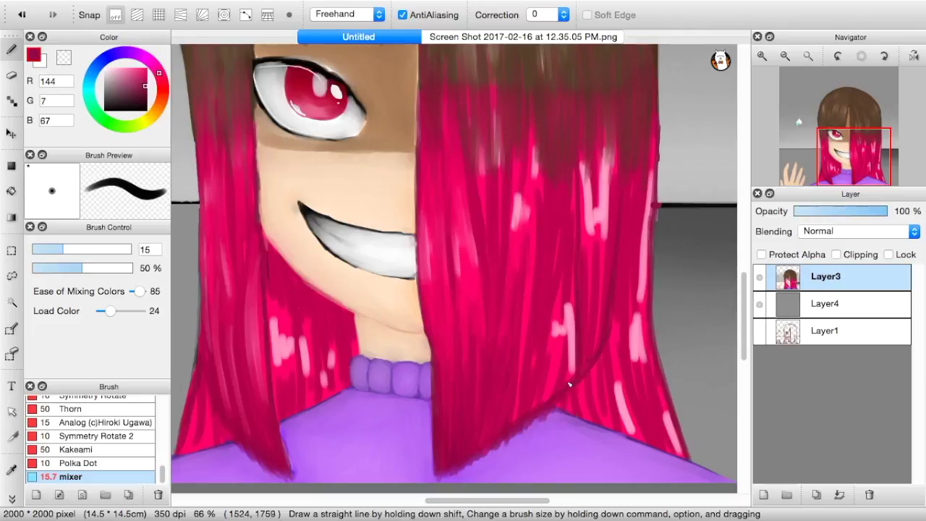
mouse_move(569, 384)
left_mouse_down()
mouse_move(555, 390)
mouse_move(601, 239)
mouse_move(597, 180)
mouse_move(525, 379)
left_mouse_up()
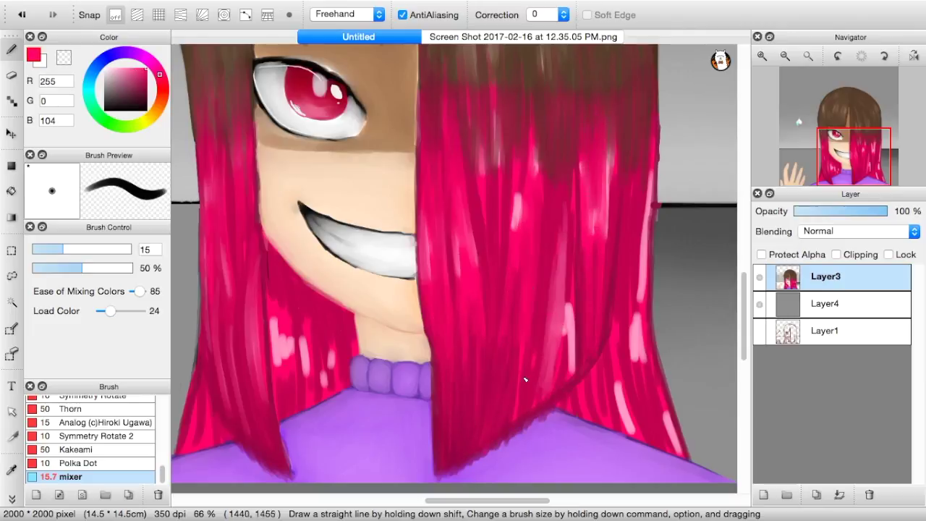
mouse_move(468, 257)
left_mouse_down()
mouse_move(463, 318)
mouse_move(520, 246)
mouse_move(564, 376)
mouse_move(566, 267)
left_mouse_up()
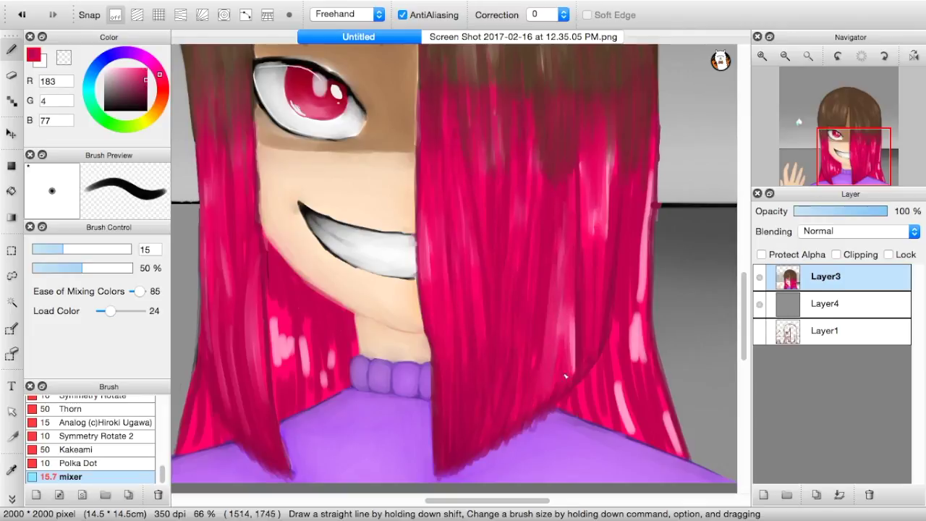
- Blend the remaining highlights and dark strands near the long hair section's outer edge with sampled pinks
left_click_drag(566, 375, 573, 318)
mouse_move(604, 206)
left_mouse_down()
mouse_move(581, 166)
mouse_move(537, 240)
mouse_move(581, 325)
left_mouse_up()
left_click_drag(598, 232, 597, 379)
right_click(572, 399)
left_click_drag(570, 430, 583, 371)
left_click_drag(590, 303, 583, 232)
- Blend the pale highlights on the pink back hair behind the long section, from its upper part to its tips
mouse_move(603, 192)
left_mouse_down()
mouse_move(601, 379)
mouse_move(645, 216)
left_mouse_up()
left_click_drag(638, 346, 644, 197)
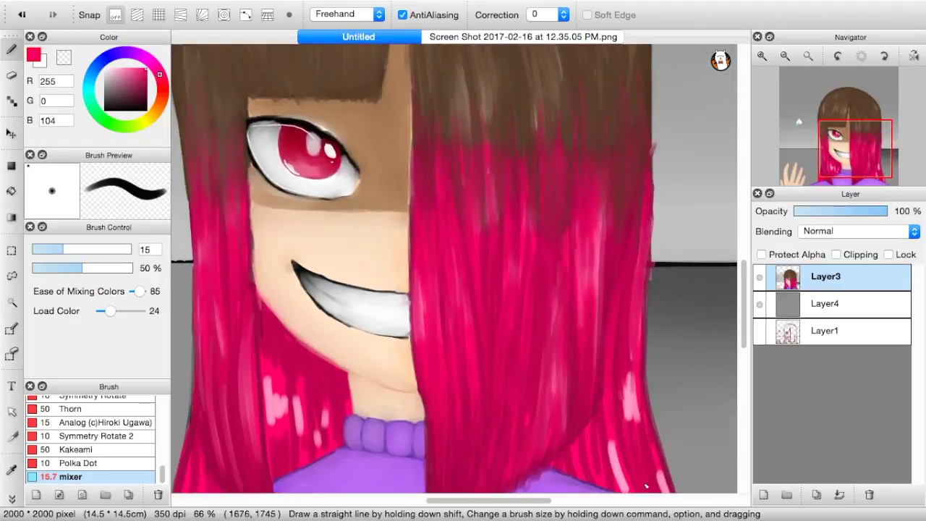
scroll(639, 313, "down", 5)
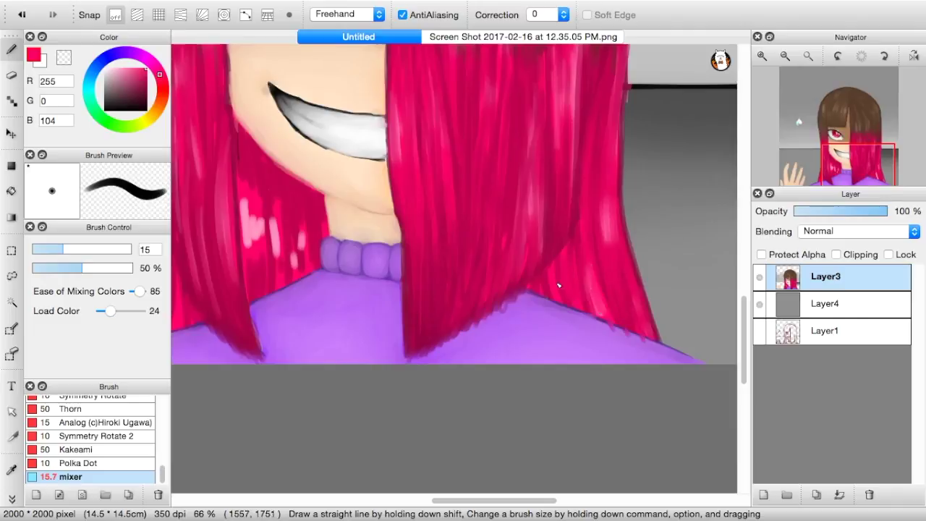
left_click_drag(609, 168, 613, 322)
left_click_drag(615, 163, 643, 316)
- Smooth the lower hair edges and the adjoining sweater with sampled colors, enlarging the mixer brush for the last strokes
left_click_drag(543, 295, 436, 424)
left_click_drag(513, 209, 510, 174)
mouse_move(427, 430)
left_mouse_down()
mouse_move(499, 343)
mouse_move(576, 369)
left_mouse_up()
right_click(498, 342)
left_click_drag(548, 361, 608, 385)
right_click(537, 361)
key("]")
key("]")
left_click_drag(518, 352, 589, 379)
- Select the flat grey background area around the raised hand with the Magic Wand and return to the brush
left_click(808, 57)
mouse_move(826, 145)
left_mouse_down()
mouse_move(810, 152)
mouse_move(837, 153)
left_mouse_up()
left_click(11, 303)
left_click(270, 311)
left_click(12, 49)
- Shade the top of the selected background with a sampled dark grey using the size 430 AirBrush, and deselect
right_click(640, 282)
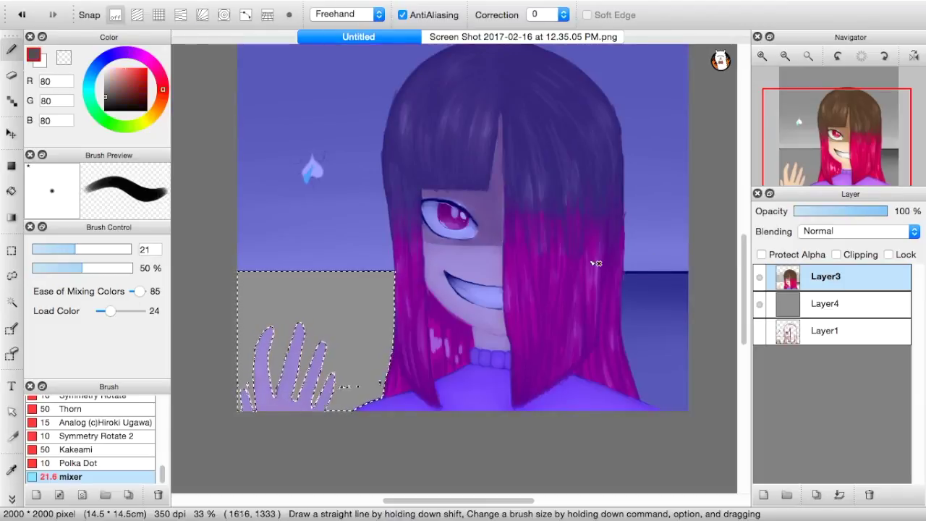
right_click(482, 293)
right_click(478, 287)
right_click(673, 289)
left_click_drag(162, 474, 161, 415)
left_click(77, 420)
left_click_drag(220, 280, 403, 304)
key("super+d")
- Paint over the blurry upper edge of the inverted heart with white, RGB 255, 255, 255, using the mixer brush
left_click(762, 56)
left_click_drag(828, 148, 806, 133)
left_click(762, 56)
right_click(325, 205)
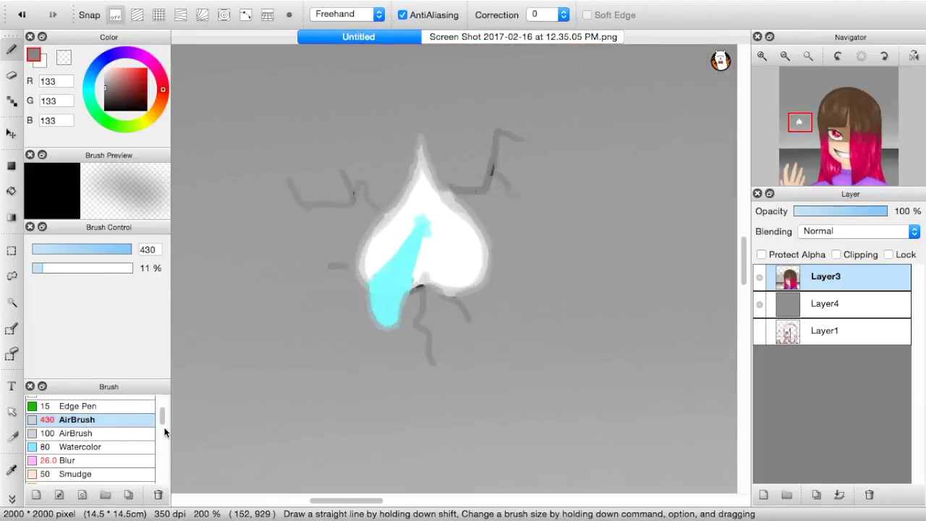
left_click_drag(163, 419, 163, 476)
left_click(71, 477)
right_click(384, 233)
left_click_drag(361, 280, 405, 191)
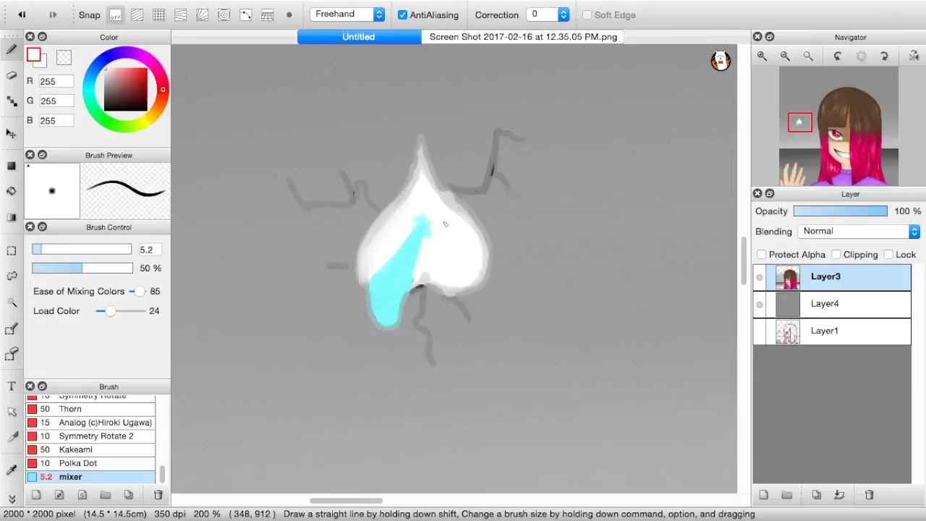
- Smooth the white body of the inverted heart with the mixer brush at size 14.1
left_click_drag(66, 250, 59, 249)
left_click_drag(378, 239, 417, 181)
mouse_move(421, 146)
left_mouse_down()
mouse_move(475, 278)
mouse_move(430, 287)
left_mouse_up()
mouse_move(425, 160)
left_mouse_down()
mouse_move(437, 198)
mouse_move(429, 249)
mouse_move(375, 264)
left_mouse_up()
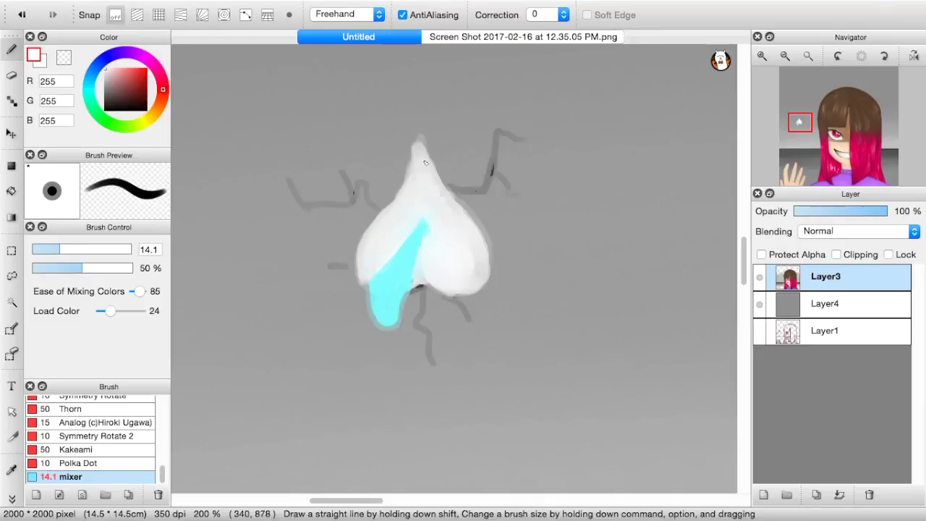
left_click_drag(426, 163, 475, 276)
- Trim the heart's outline with sampled grey at brush size 6.6 and repaint and extend the dark cracks around it
right_click(499, 268)
left_click_drag(48, 250, 45, 250)
left_click_drag(443, 181, 434, 148)
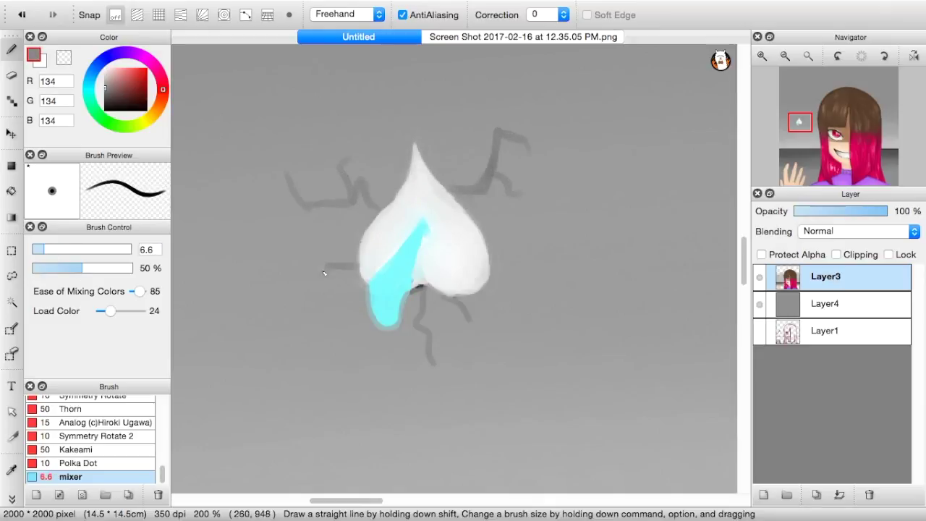
left_click_drag(449, 191, 496, 142)
left_click_drag(341, 166, 296, 188)
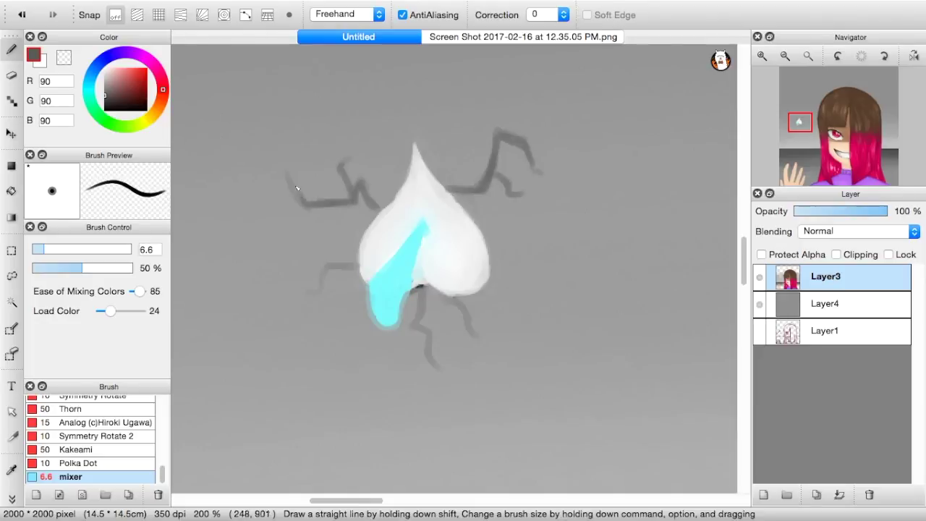
left_click_drag(312, 292, 357, 266)
- Blend the drip on the heart with cyan RGB 124, 251, 251 and paint soft creases around its upper end
right_click(384, 293)
left_click_drag(369, 286, 391, 329)
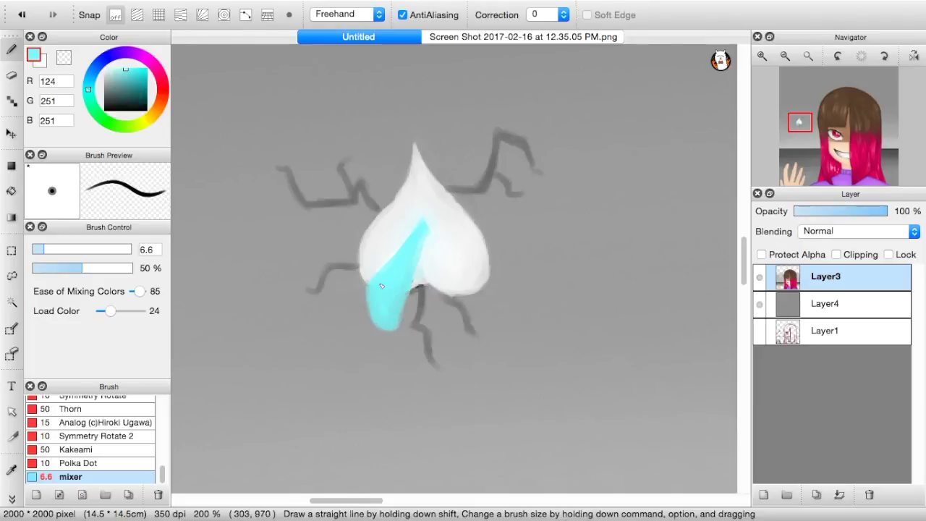
left_click_drag(454, 229, 403, 222)
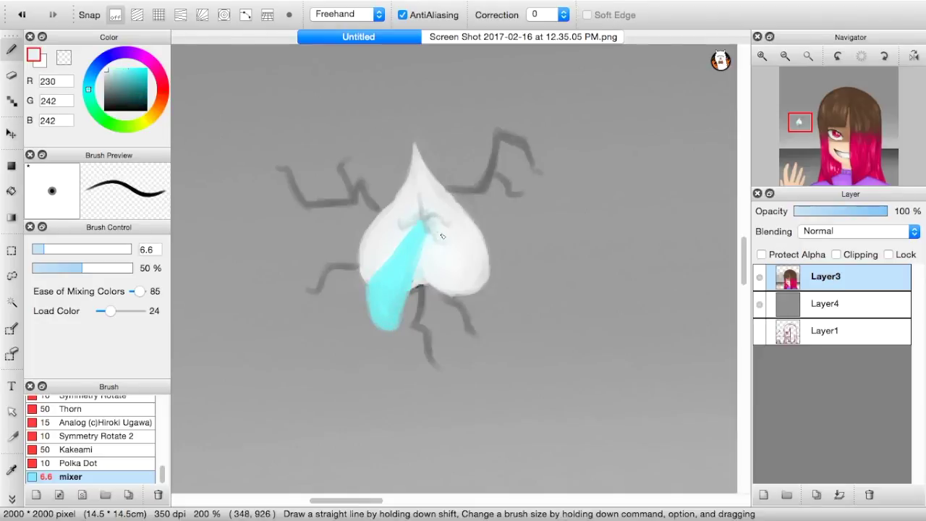
scroll(160, 419, "up", 10)
left_click(66, 401)
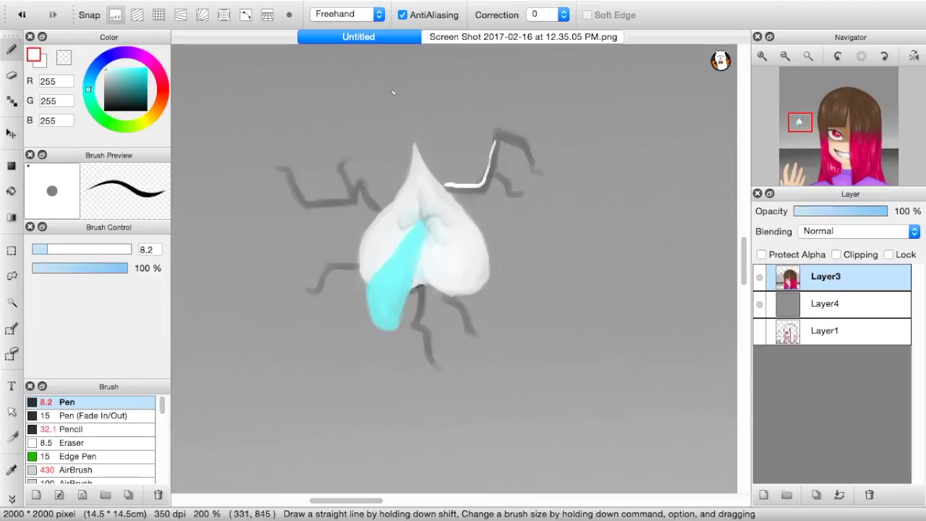
key("super+z")
key("super+z")
scroll(91, 441, "down", 10)
left_click(71, 476)
- Paint a thin light edge along the crack below the heart with the mixer brush at size 2.3
key("super+plus")
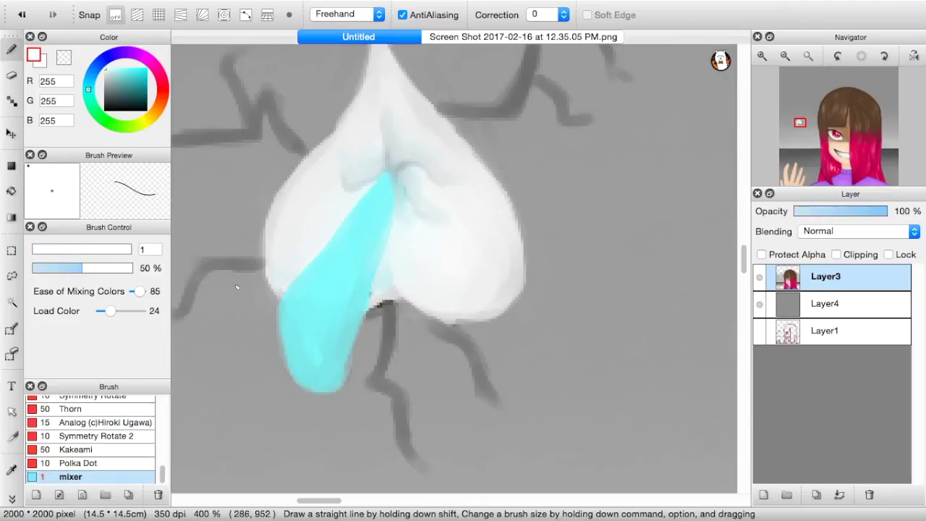
left_click_drag(33, 249, 35, 249)
left_click_drag(397, 341, 391, 370)
left_click_drag(399, 307, 422, 450)
right_click(404, 363)
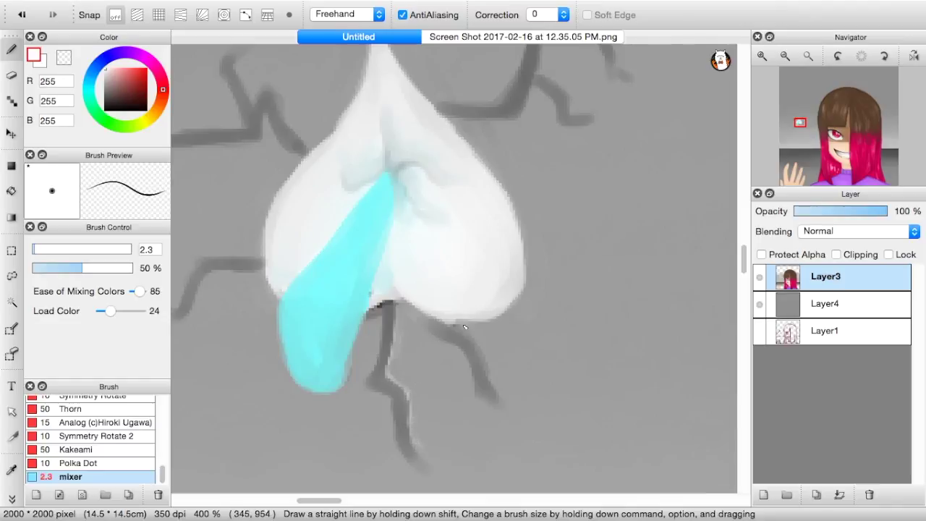
- Add thin light edges to the other cracks around the heart with sampled light grey
left_click_drag(466, 327, 490, 374)
left_click_drag(640, 162, 465, 342)
mouse_move(279, 282)
left_mouse_down()
mouse_move(362, 175)
mouse_move(462, 250)
left_mouse_up()
mouse_move(363, 254)
left_mouse_down()
mouse_move(412, 298)
mouse_move(418, 292)
left_mouse_up()
left_click_drag(326, 275, 614, 240)
mouse_move(219, 209)
left_mouse_down()
mouse_move(271, 271)
mouse_move(411, 284)
left_mouse_up()
left_click_drag(372, 406, 273, 454)
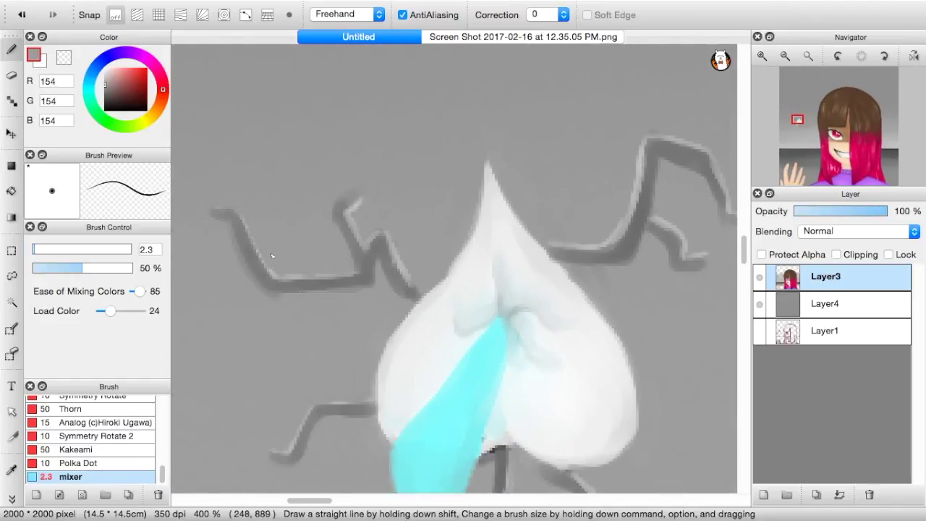
- Refine the light edges on the small branches and outer ends of the upper cracks with sampled light grey
left_click_drag(360, 228, 366, 245)
left_click_drag(387, 233, 410, 279)
mouse_move(712, 289)
left_mouse_down()
mouse_move(571, 290)
mouse_move(565, 79)
left_mouse_up()
left_click_drag(446, 275, 467, 321)
left_click_drag(703, 179, 604, 497)
left_click_drag(405, 243, 485, 308)
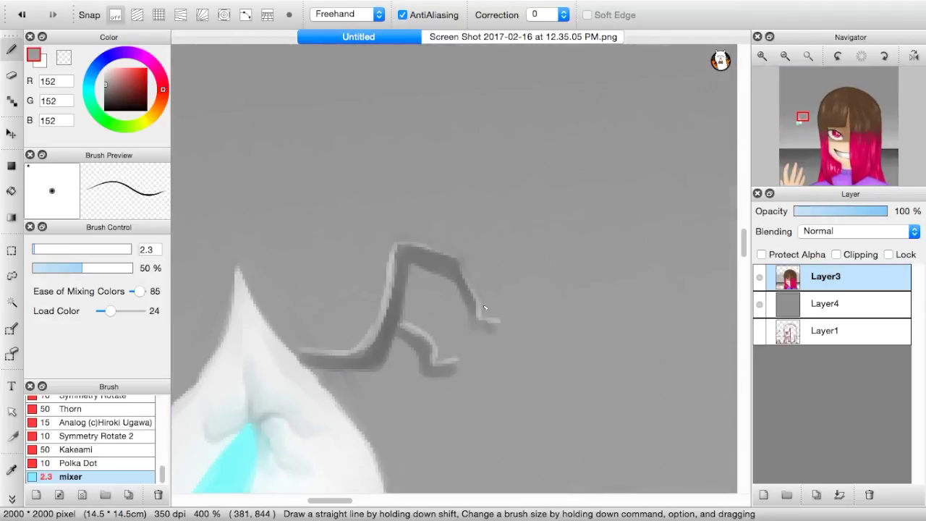
- Merge the painting layer down into the grey background layer and add a new empty layer above it
left_click(808, 57)
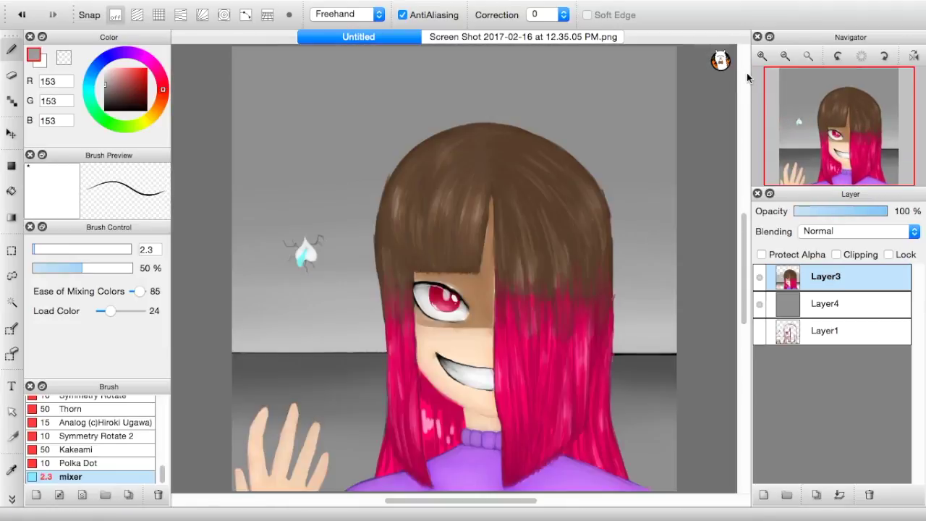
left_click(839, 494)
left_click(763, 495)
- Paint a soft magenta glow over the eye with the AirBrush at size 430, 11% opacity and RGB 255, 52, 214
left_click_drag(162, 474, 159, 410)
left_click(76, 470)
left_click(150, 63)
left_click(138, 68)
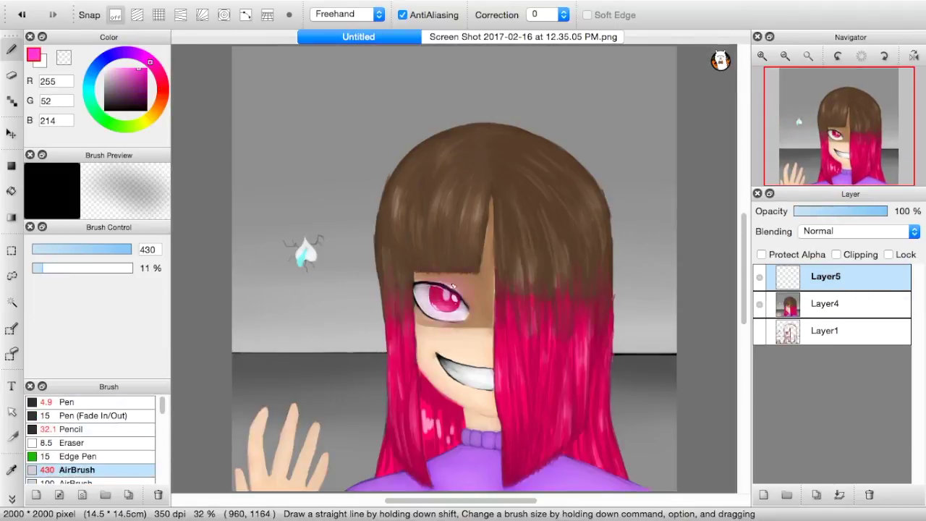
left_click_drag(445, 311, 444, 295)
- Set the glow layer's blending mode to Add and its opacity to 76%
left_click(859, 231)
left_click_drag(863, 210, 868, 210)
scroll(750, 292, "down", 2)
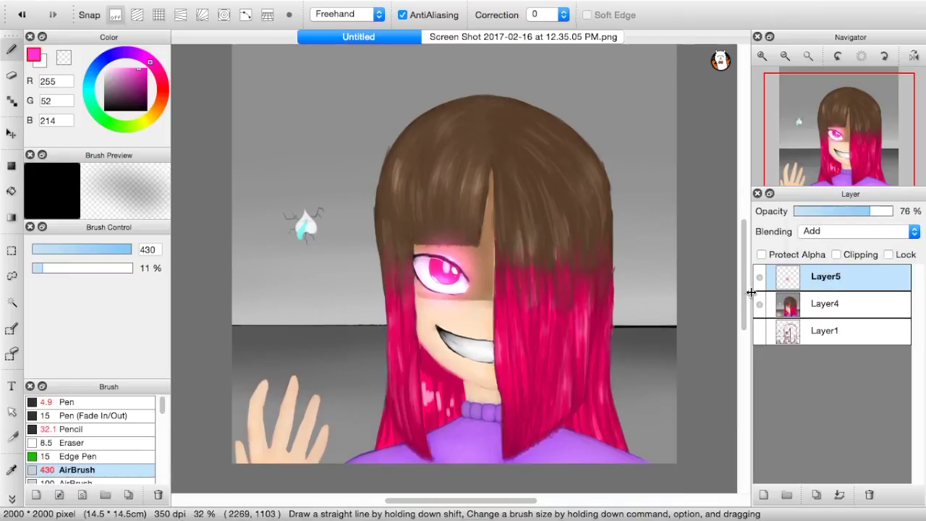